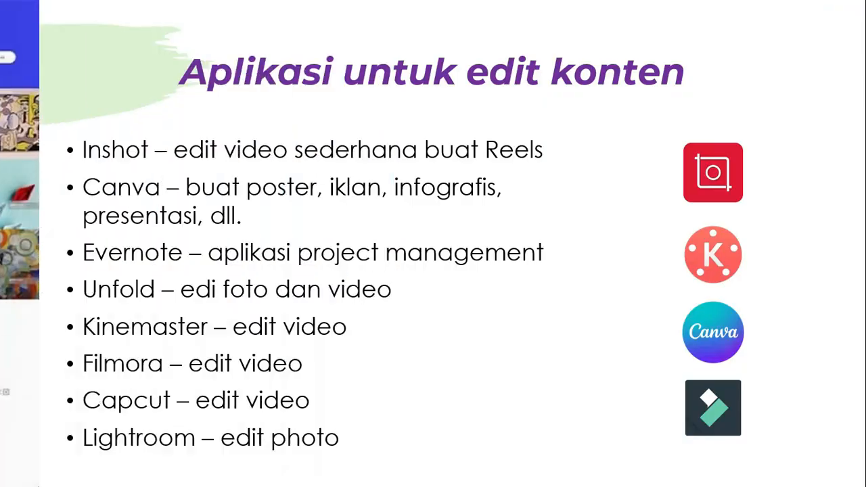
key("Left")
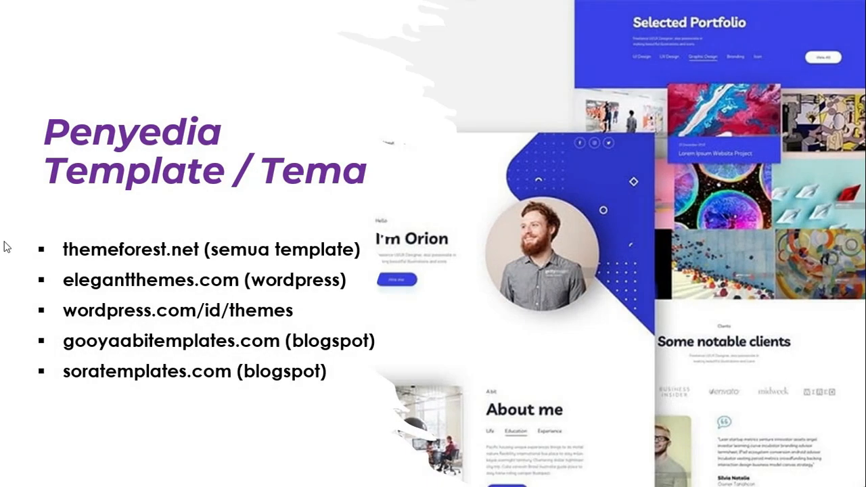
key("Right")
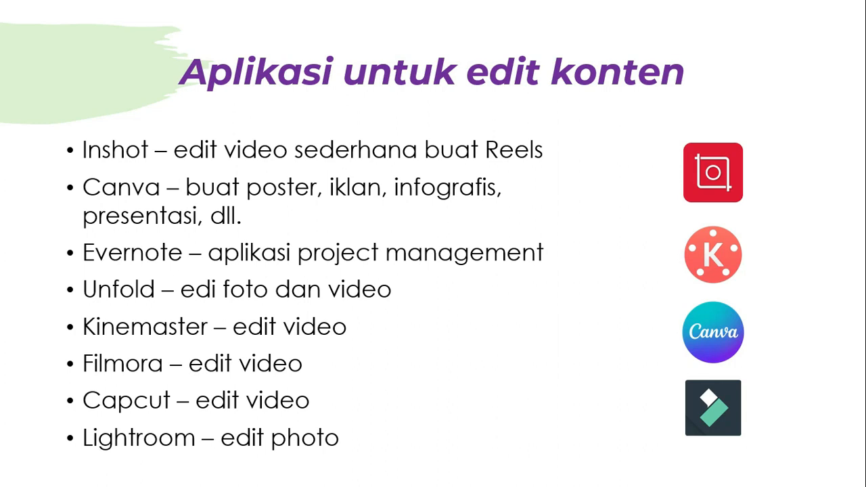
key("Right")
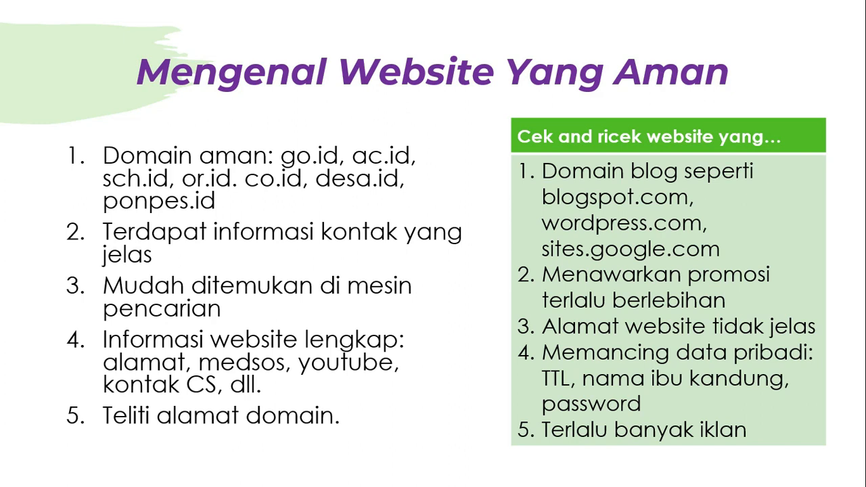
key("Right")
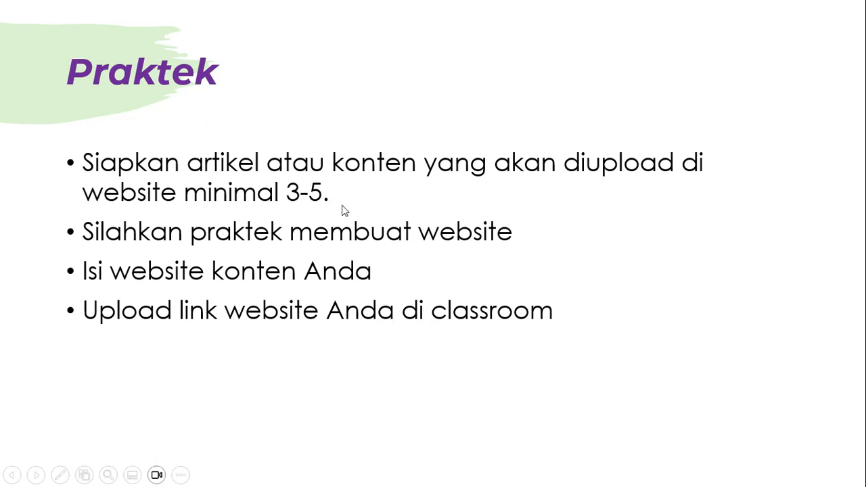
Step: Switch to the Chrome window with the blank Google tab and open Gmail
key("alt+Tab")
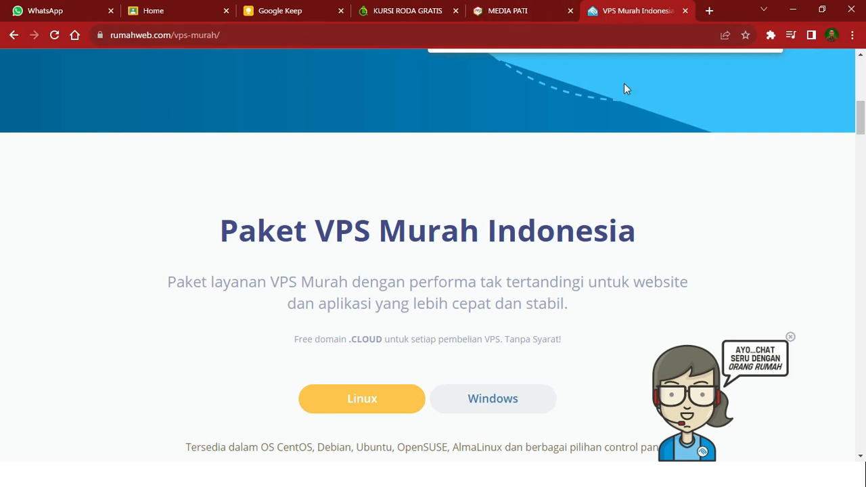
key("alt+Tab")
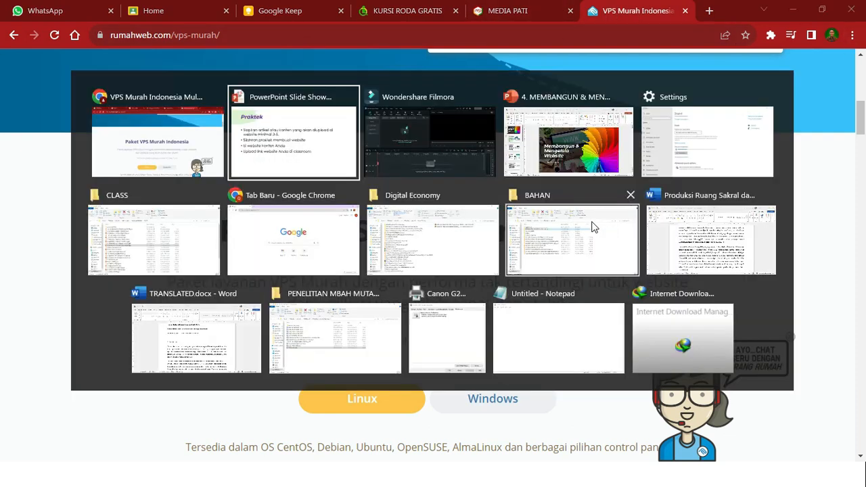
key("alt+Tab")
key("alt+Tab")
key("alt+Tab")
key("alt+Tab")
key("alt+Tab")
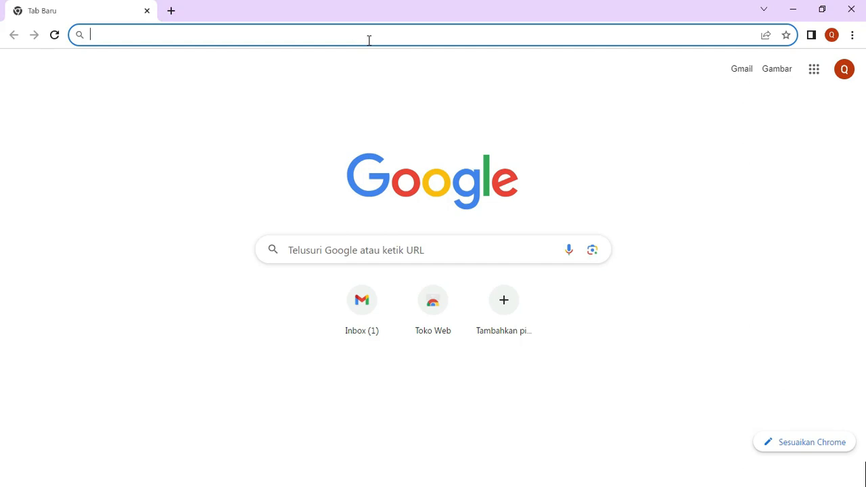
type("gmail")
key("Return")
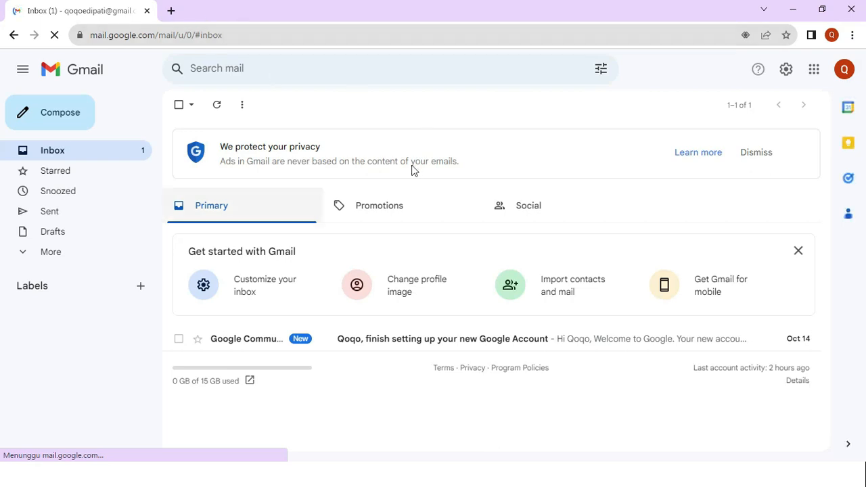
Step: Open blogger.com in a new browser tab and dismiss the Chrome customization tip
left_click(172, 12)
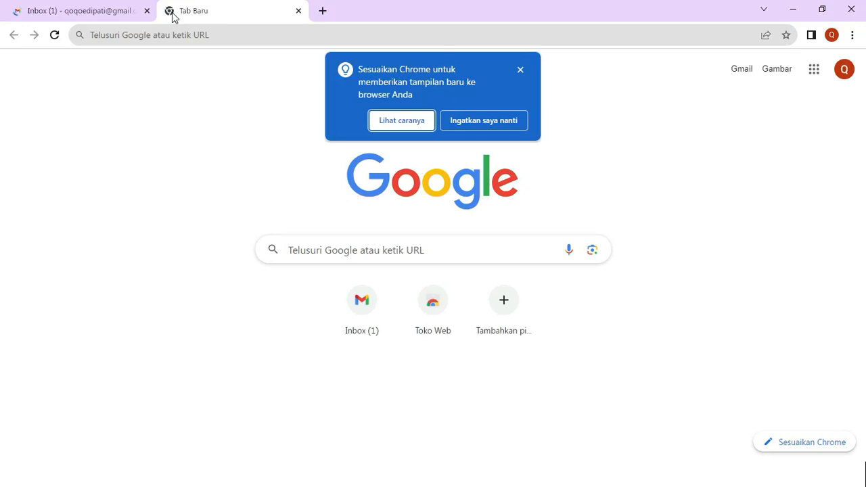
key("alt+Tab")
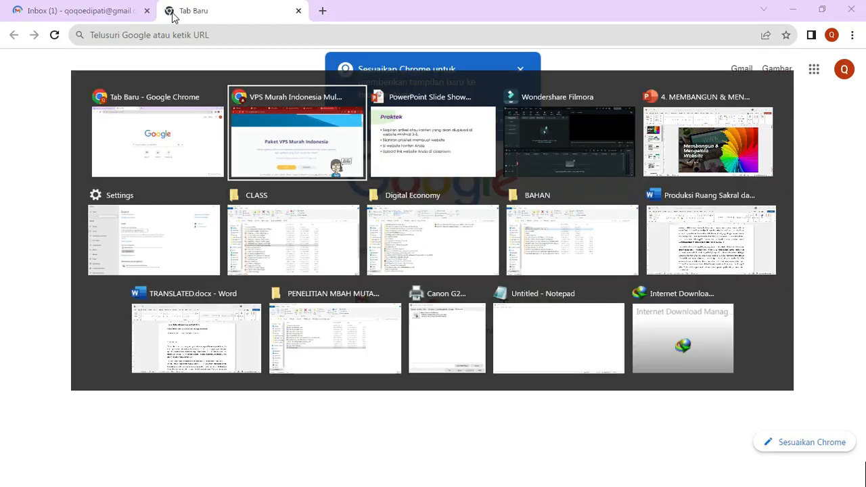
key("alt+Tab")
key("alt+Tab")
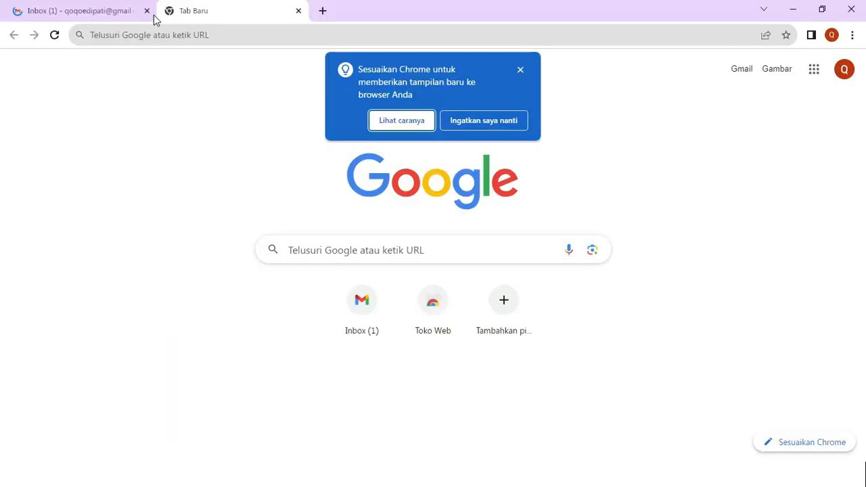
left_click(201, 29)
type("blo")
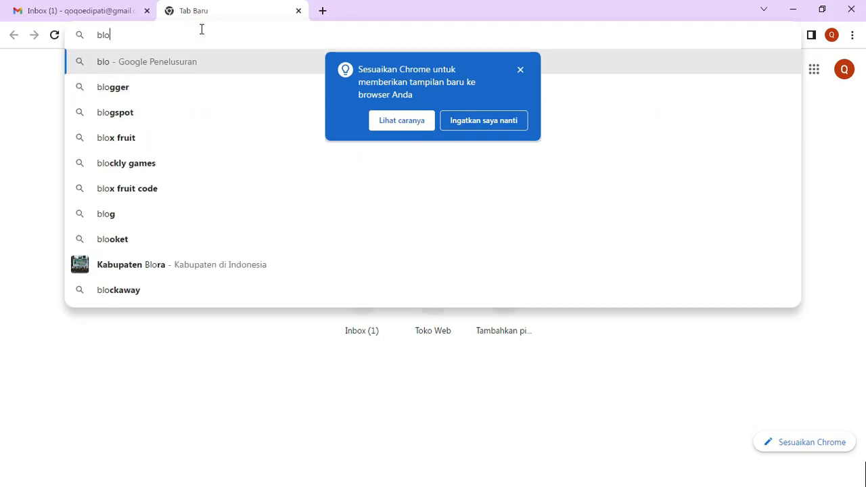
type("gger.com")
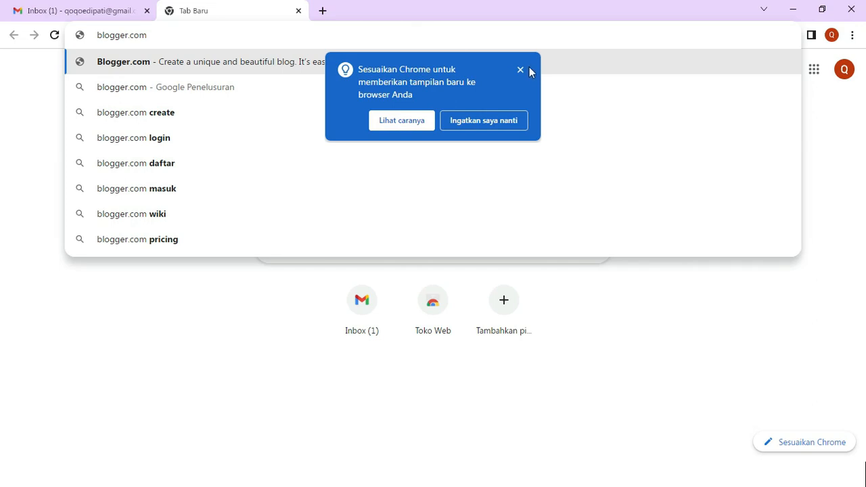
left_click(521, 69)
key("Return")
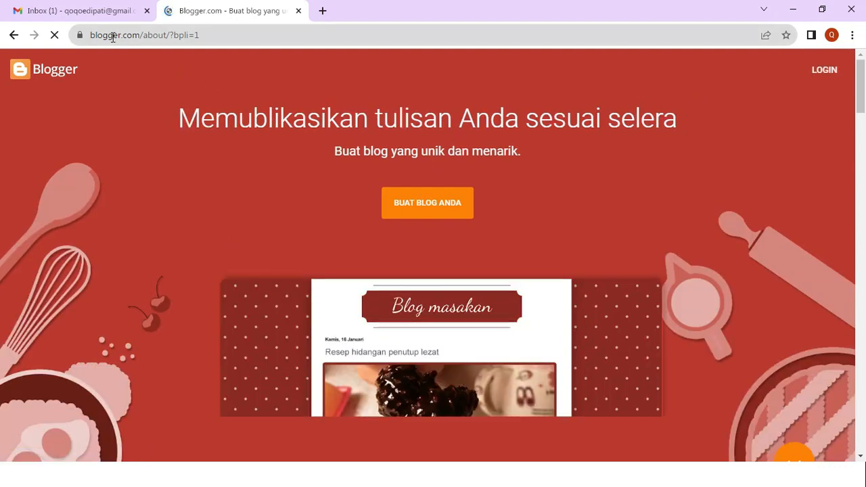
Step: Log in to Blogger with the listed Google account, entering the account password
left_click_drag(93, 36, 187, 35)
left_click(190, 35)
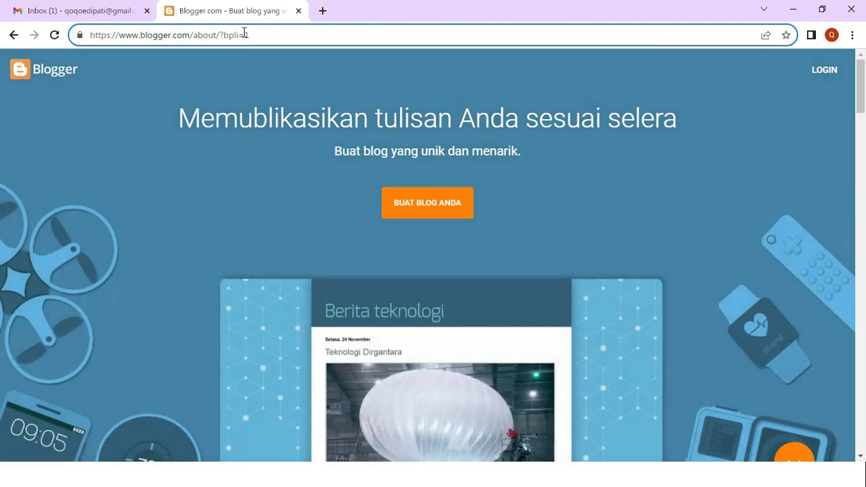
left_click(823, 70)
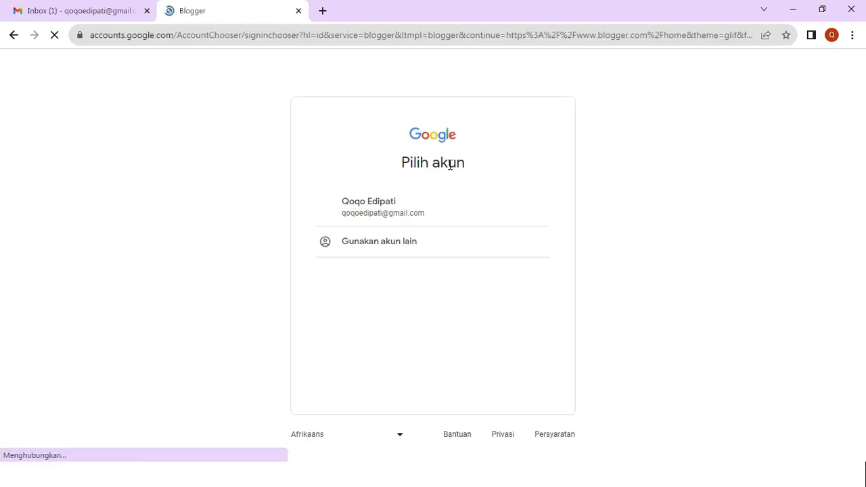
left_click(393, 214)
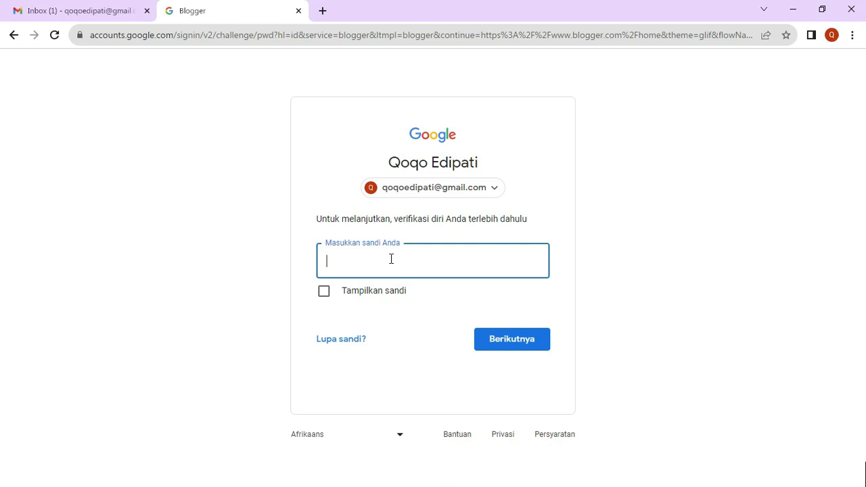
type("••••••••••••••••")
key("Return")
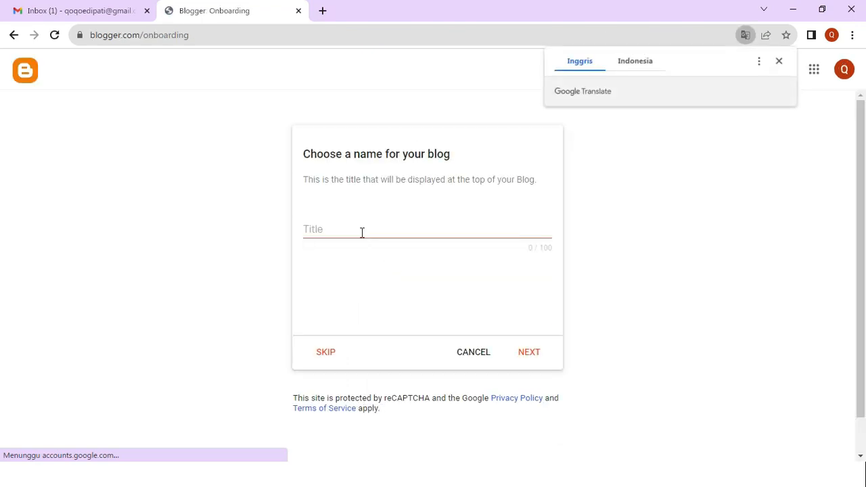
Step: Dismiss the translation prompt and the cookie notice, title the blog BERITA PATI, and continue to the blog address
left_click(780, 62)
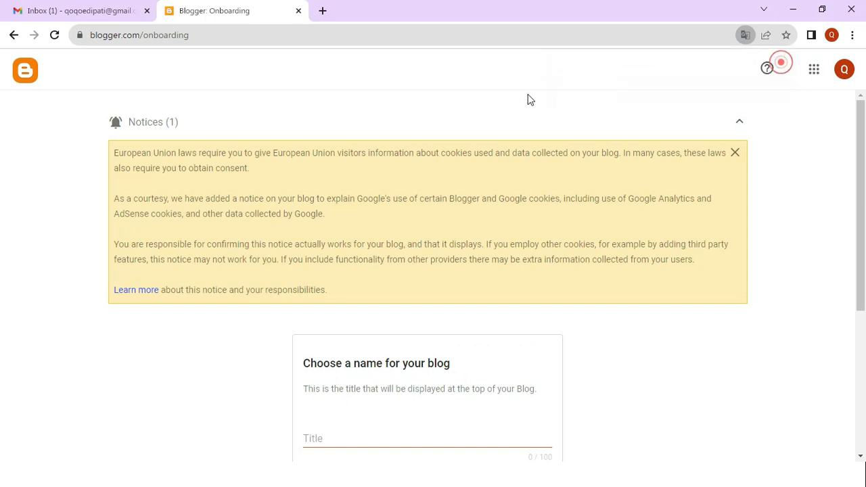
left_click(736, 155)
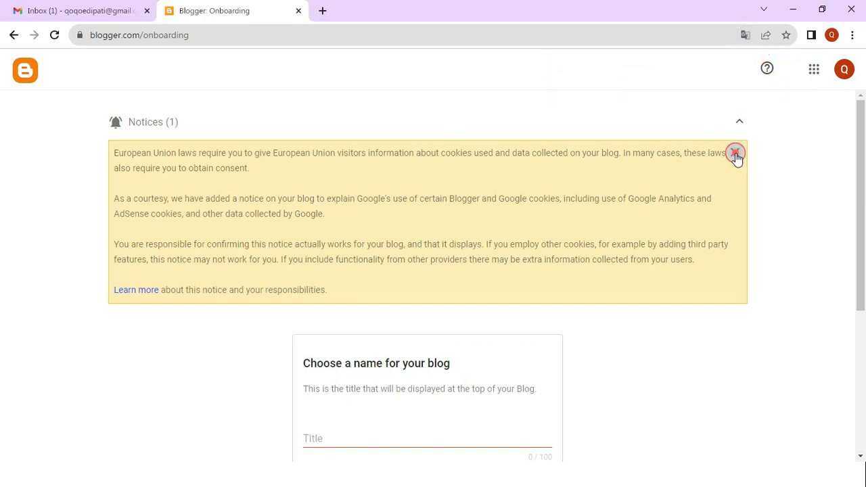
left_click(351, 231)
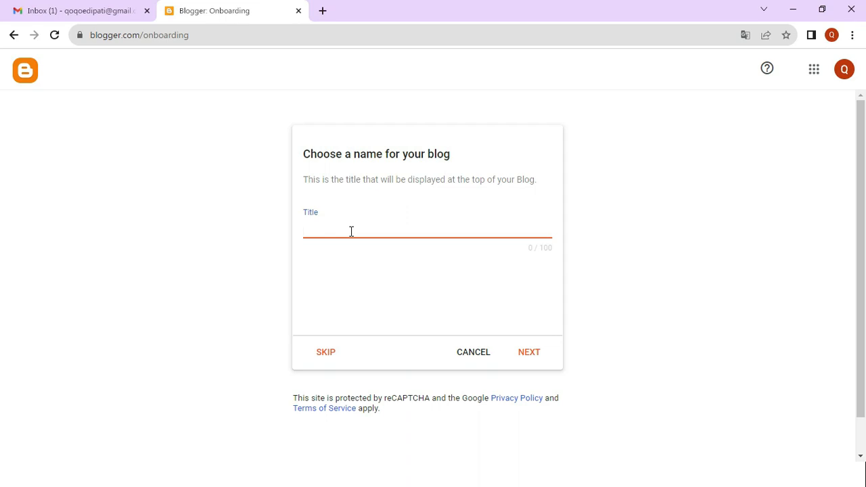
type("BERITA PATI")
left_click_drag(362, 231, 303, 230)
left_click(356, 229)
left_click(340, 229)
left_click(368, 227)
triple_click(362, 230)
left_click(368, 225)
left_click(527, 348)
left_click(419, 230)
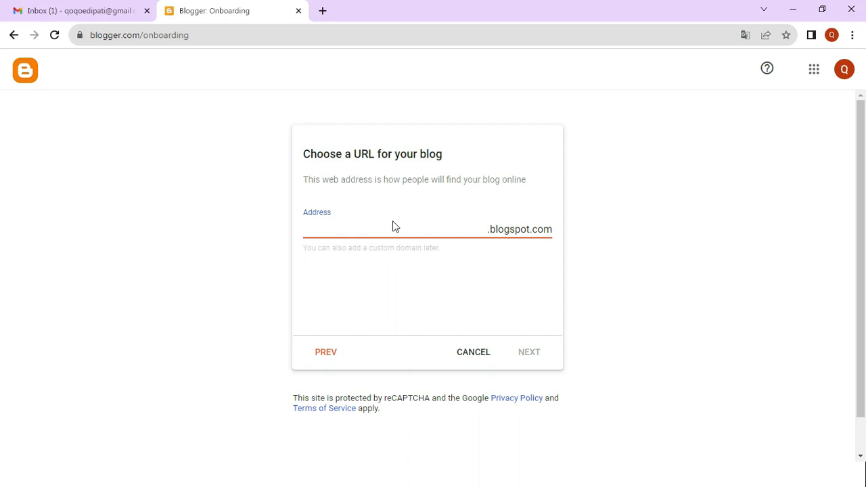
Step: Review the PowerPoint slide comparing domain, hosting/server and system, and return to the Blogger setup in Chrome
key("alt+Tab")
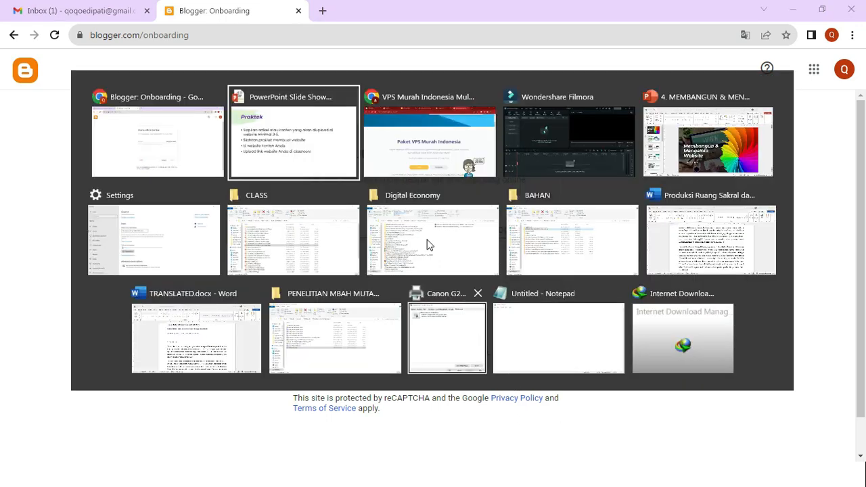
key("Left")
key("Left")
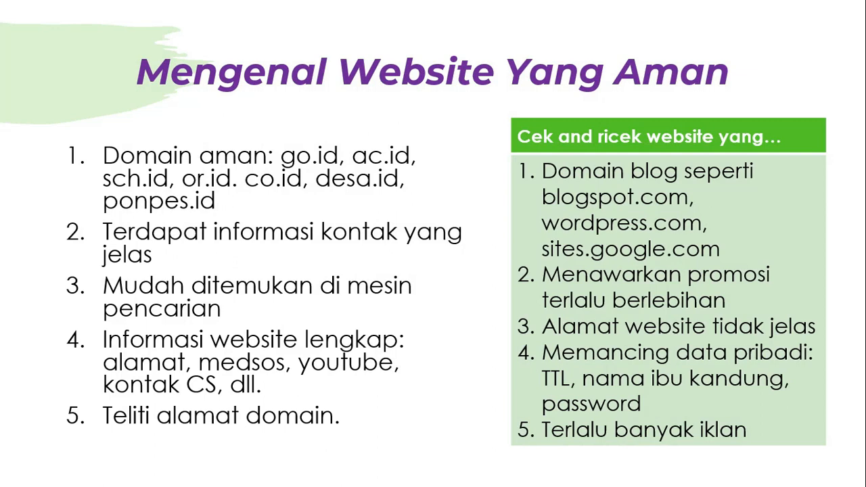
key("Left")
key("Left")
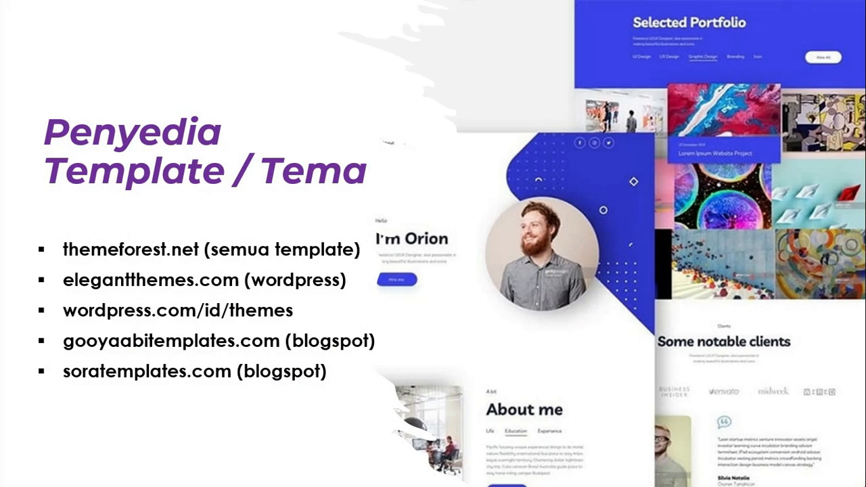
key("Left")
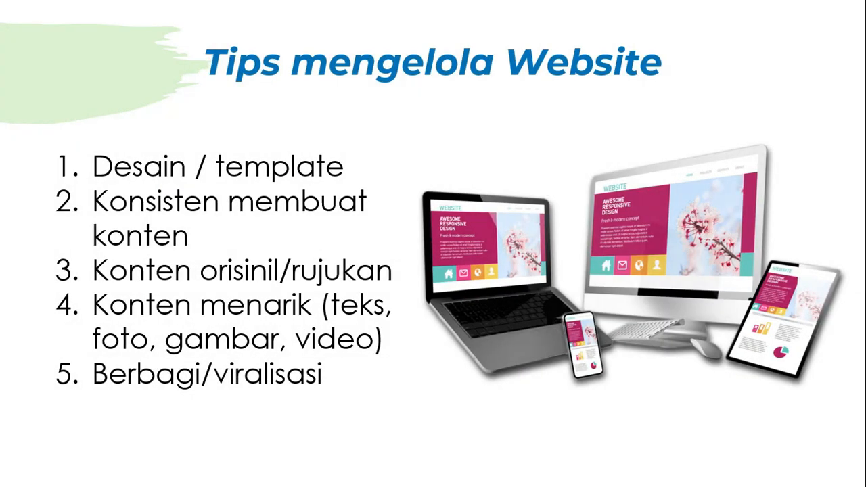
key("Left")
key("Left")
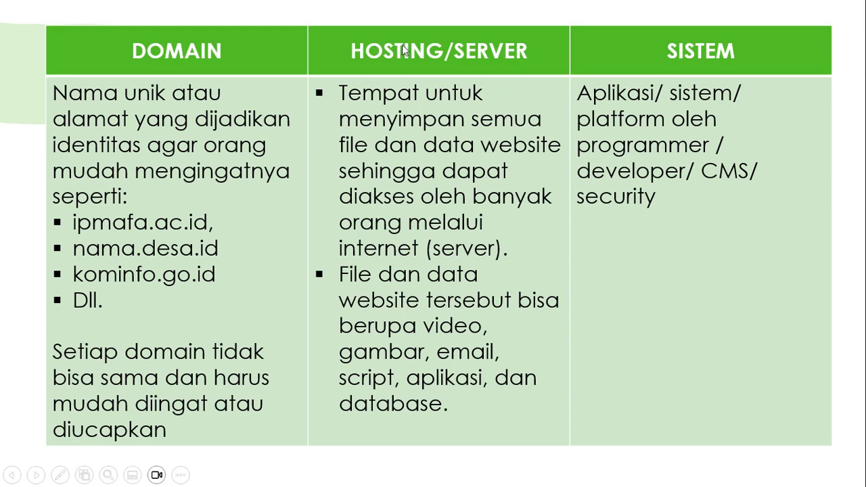
key("alt+Tab")
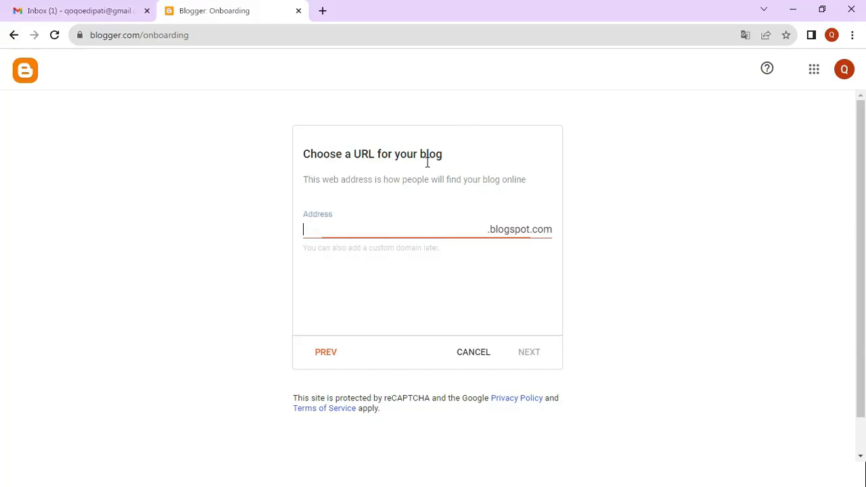
Step: Try beritapati as the blogspot.com address for the blog
left_click(396, 231)
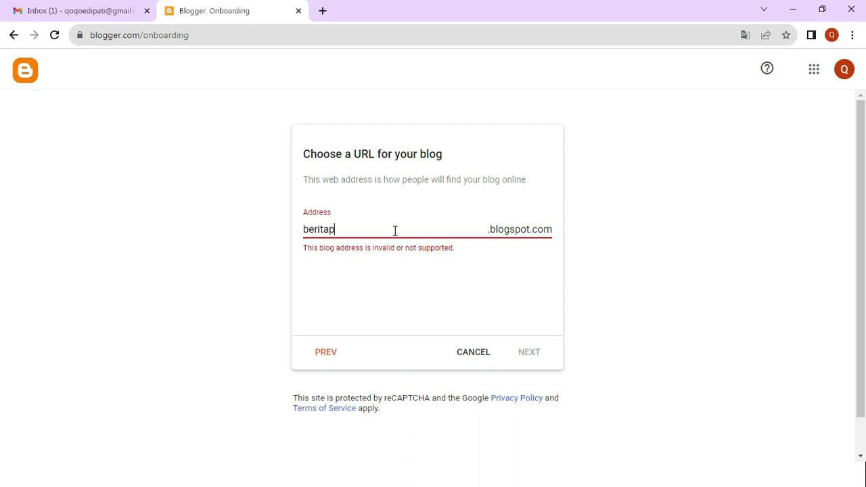
left_click(346, 296)
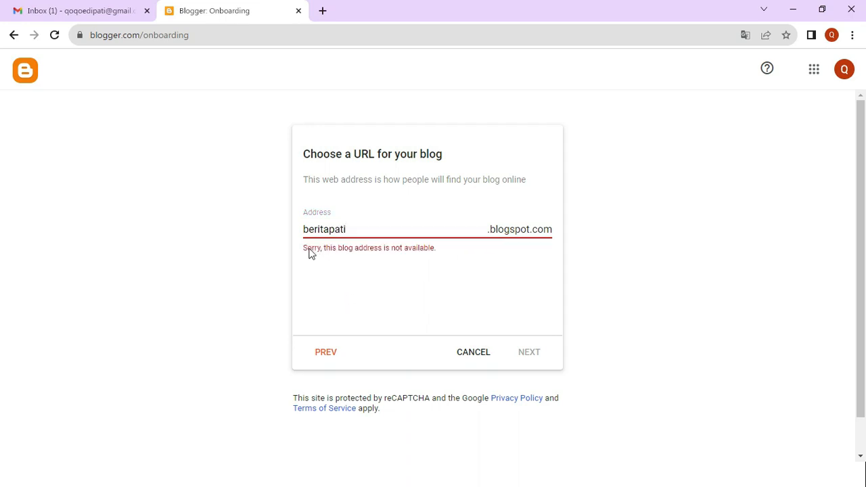
left_click(305, 251)
left_click_drag(351, 230, 300, 233)
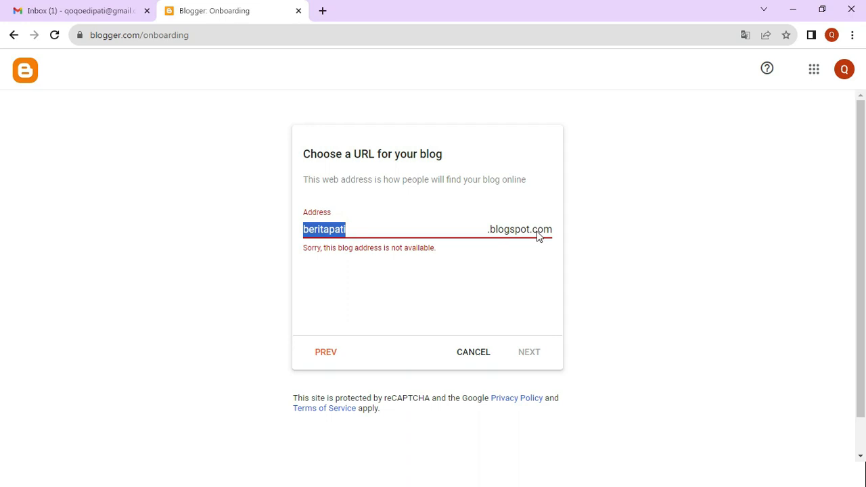
Step: Extend the blog address to beritapatiterkini and continue to the display name
left_click(366, 229)
left_click(365, 229)
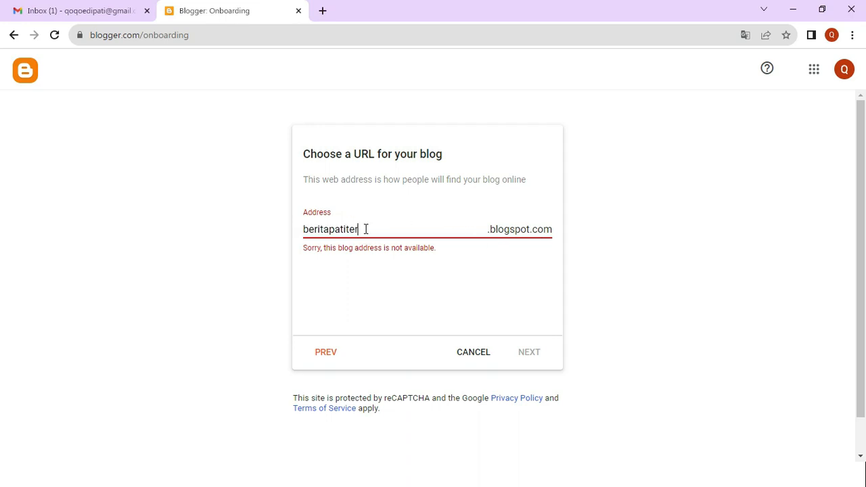
left_click(376, 267)
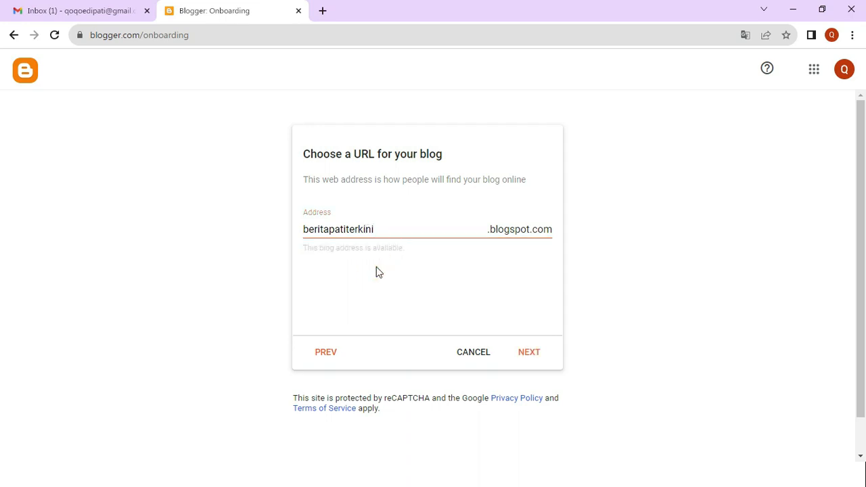
left_click(379, 229)
left_click_drag(379, 229, 294, 234)
left_click(345, 229)
type("ti")
left_click(377, 229)
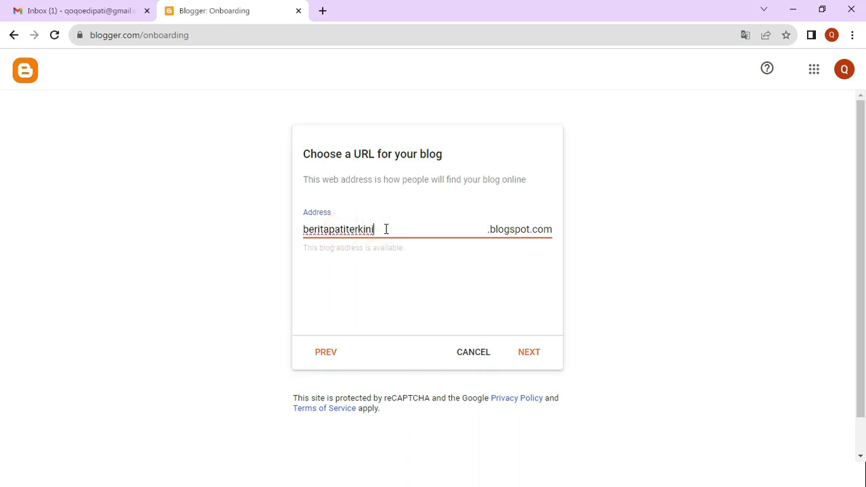
left_click(385, 227)
left_click_drag(304, 230, 364, 230)
left_click(530, 350)
Step: Set the blog's display name to Admin and finish the blog setup
left_click(322, 230)
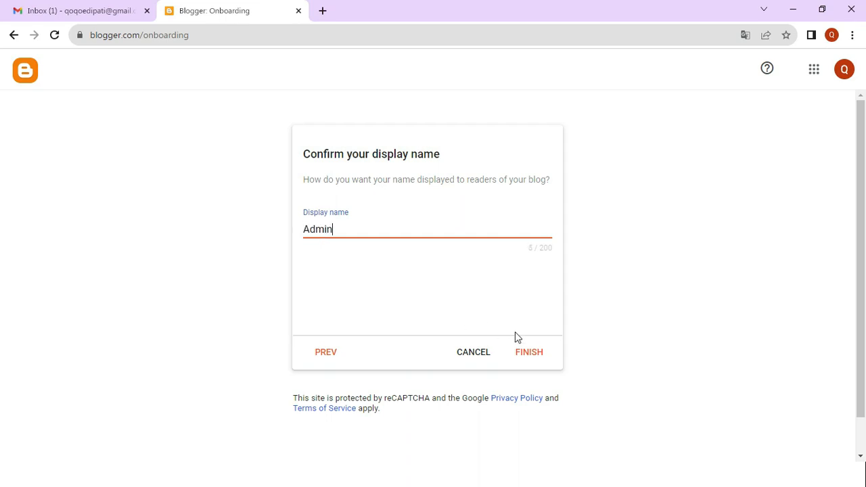
left_click(531, 352)
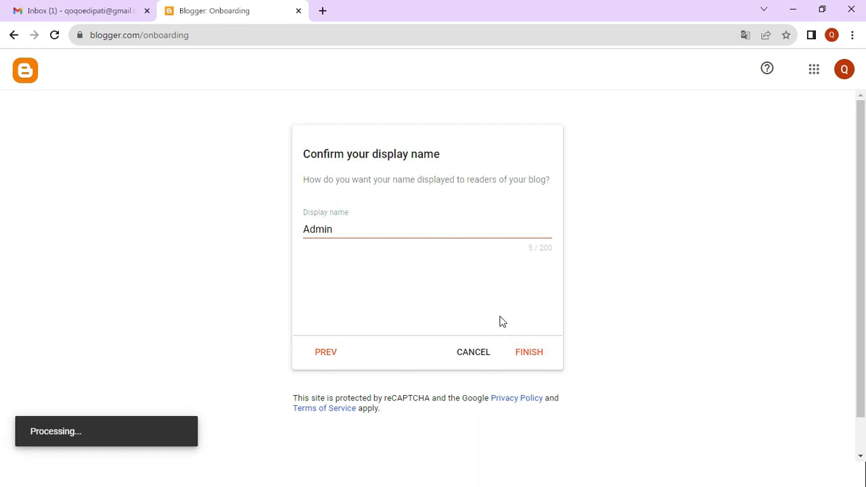
left_click(532, 355)
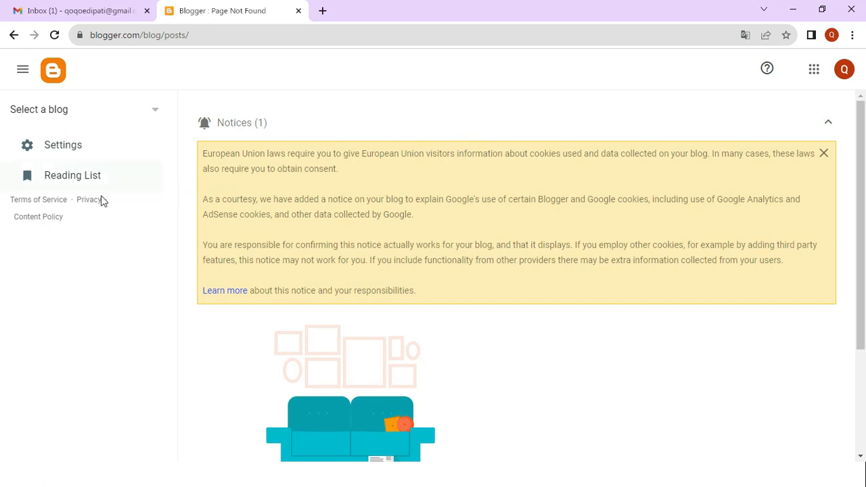
Step: Dismiss the European Union cookie notices and open the BERITA PATI blog's posts page
left_click(65, 116)
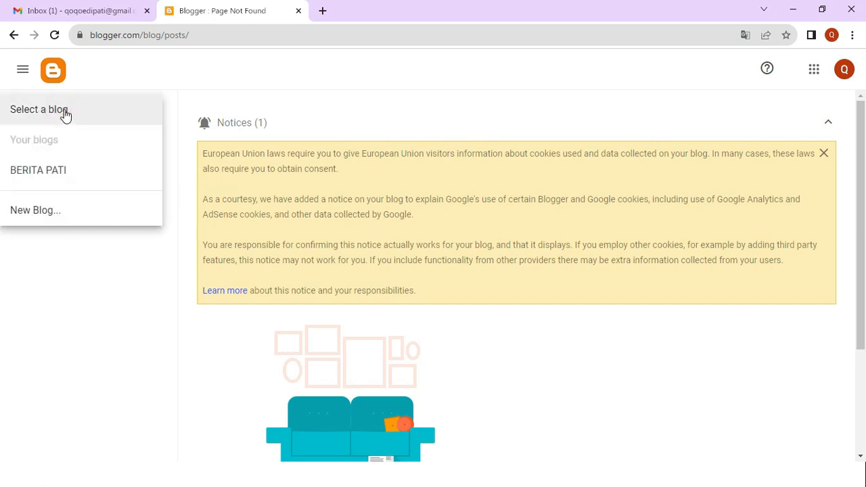
left_click(233, 87)
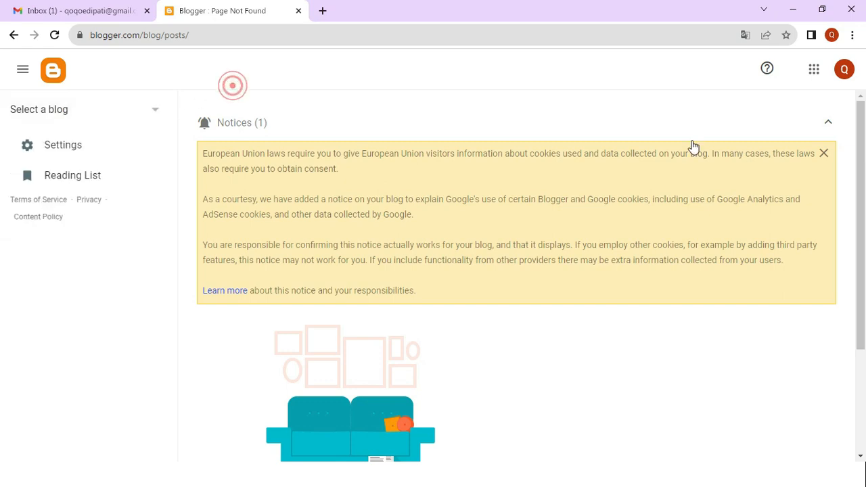
left_click(825, 155)
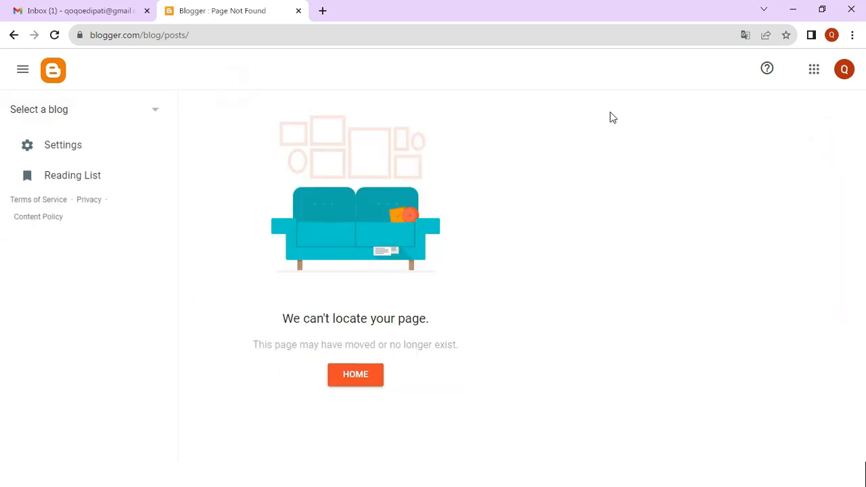
left_click(72, 112)
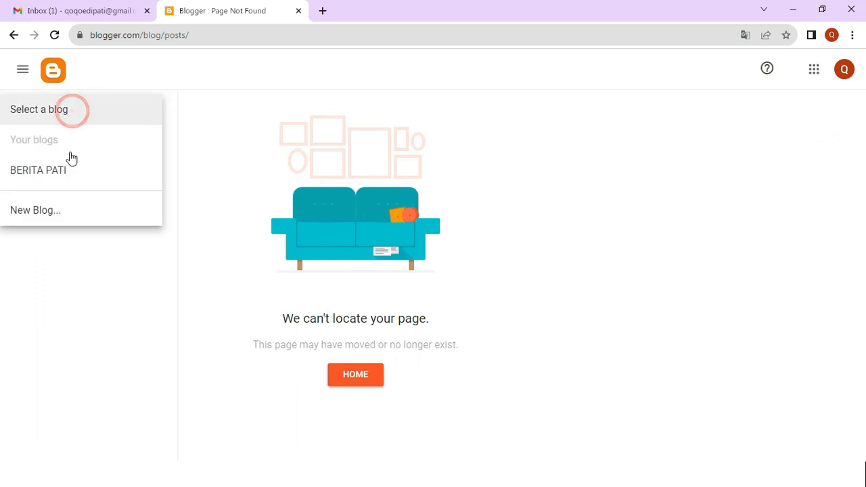
left_click(67, 169)
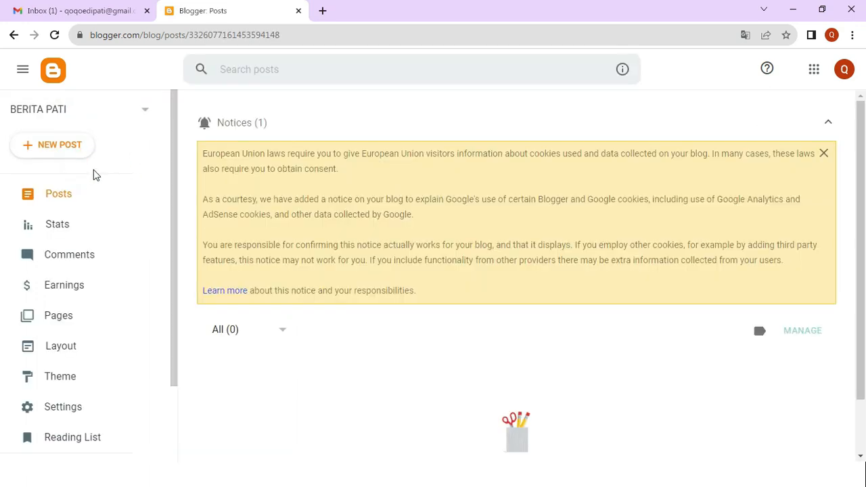
left_click(824, 154)
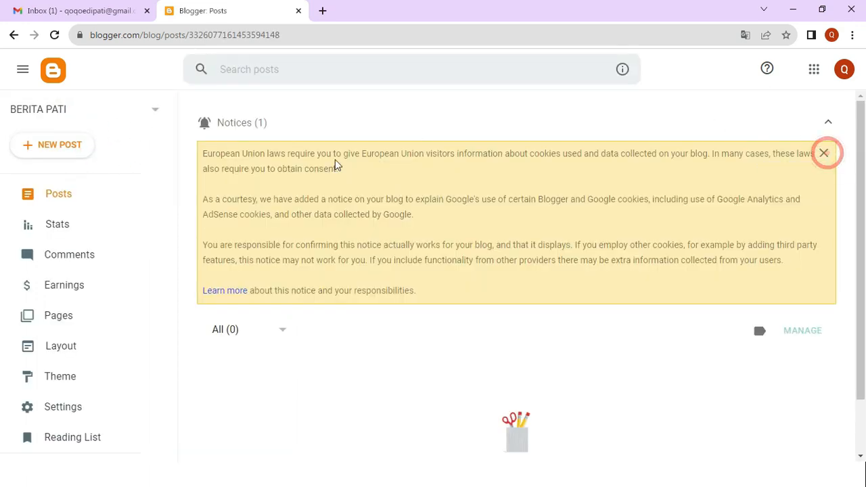
left_click(67, 117)
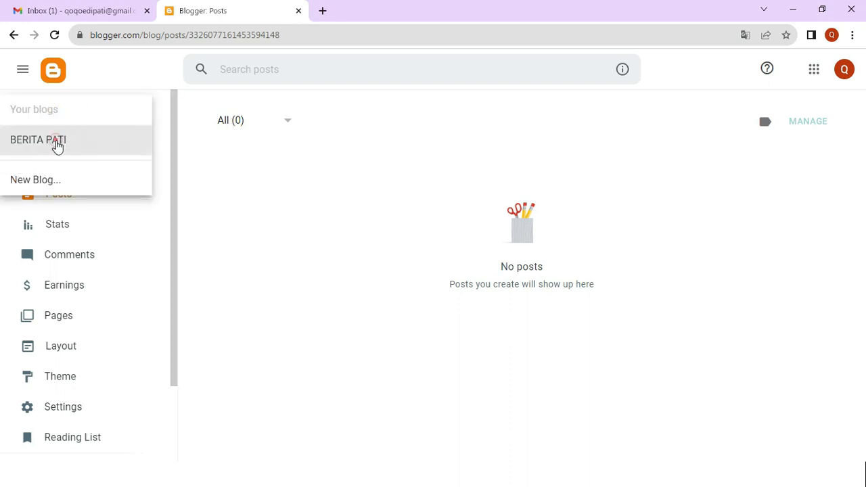
left_click(56, 142)
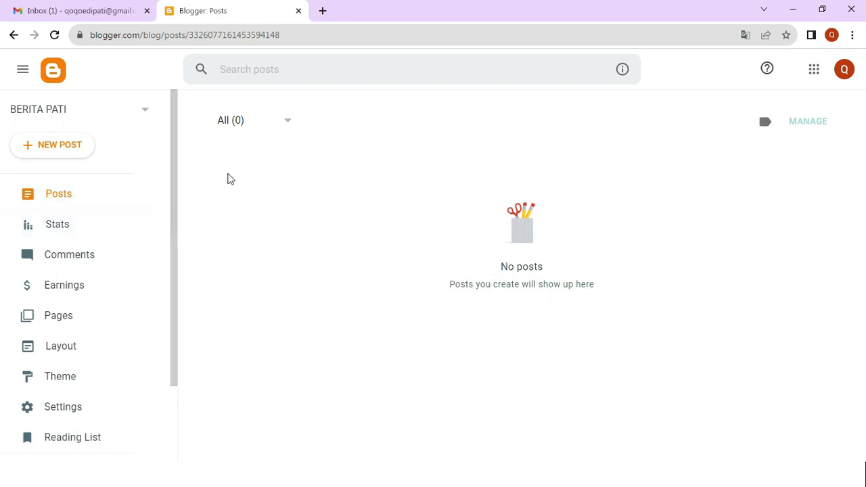
Step: Visit beritapatiterkini.blogspot.com in a new browser tab and dismiss the translation prompt
scroll(112, 248, "down", 2)
scroll(111, 265, "up", 2)
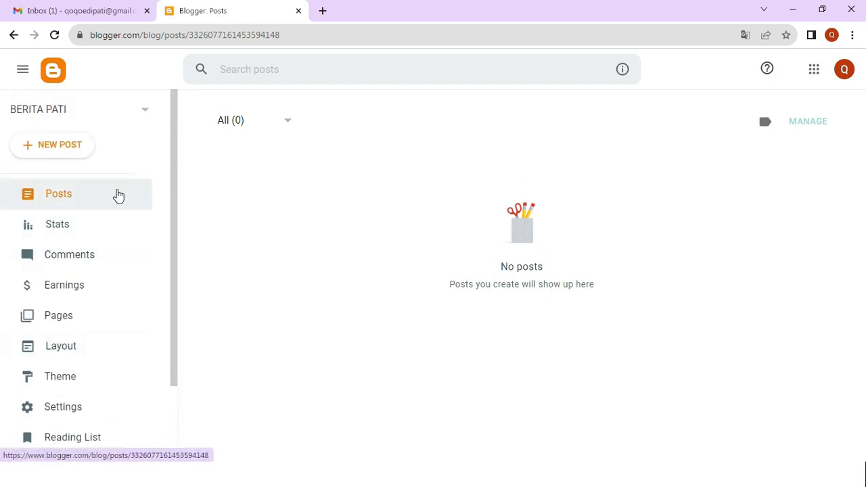
scroll(116, 193, "down", 2)
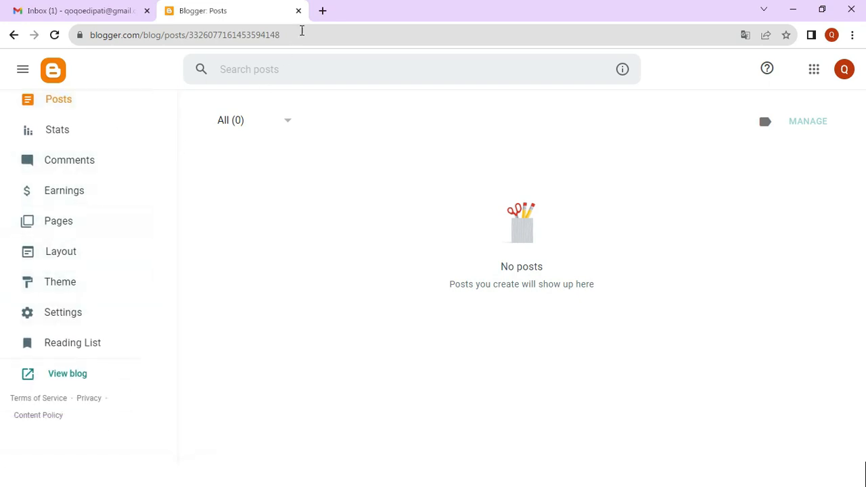
left_click(322, 11)
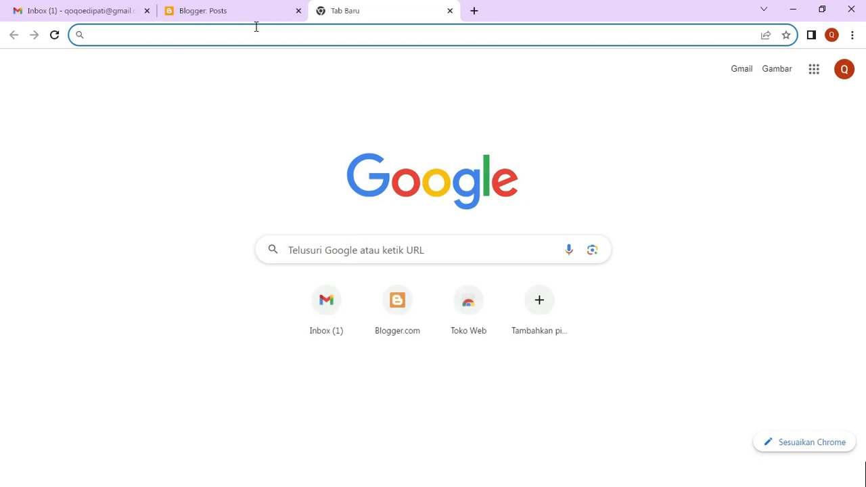
type("beritapatiterk")
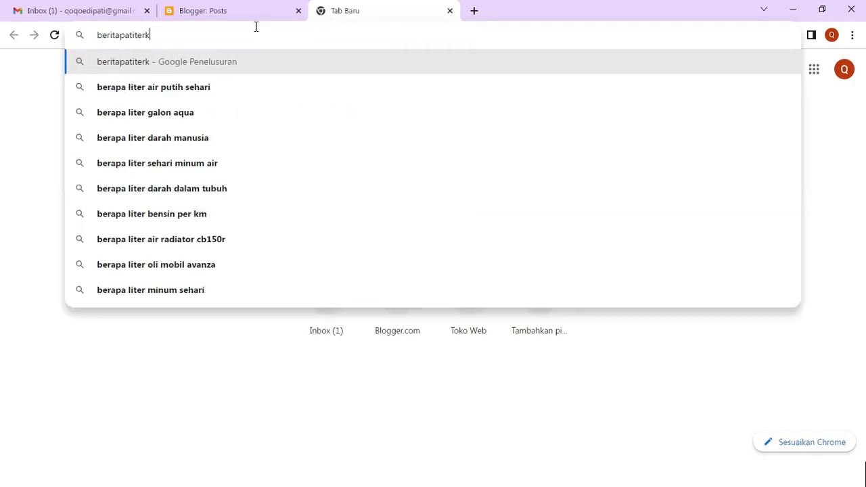
type("ini.blogspot.com")
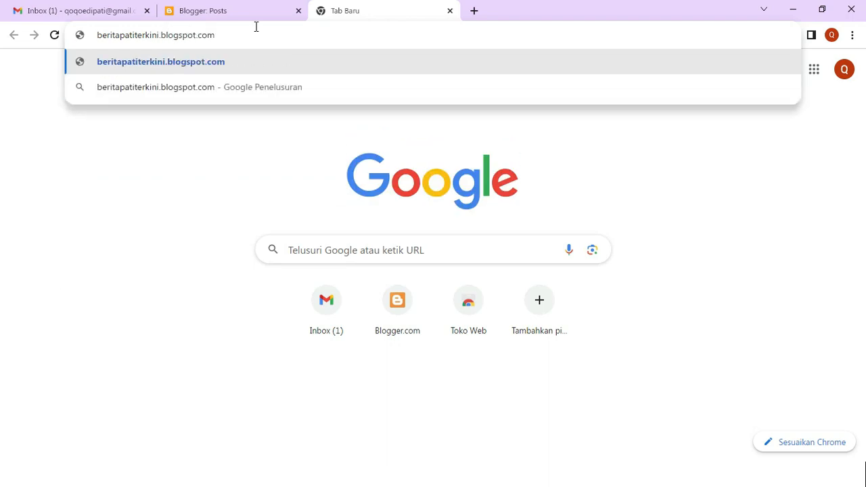
key("Return")
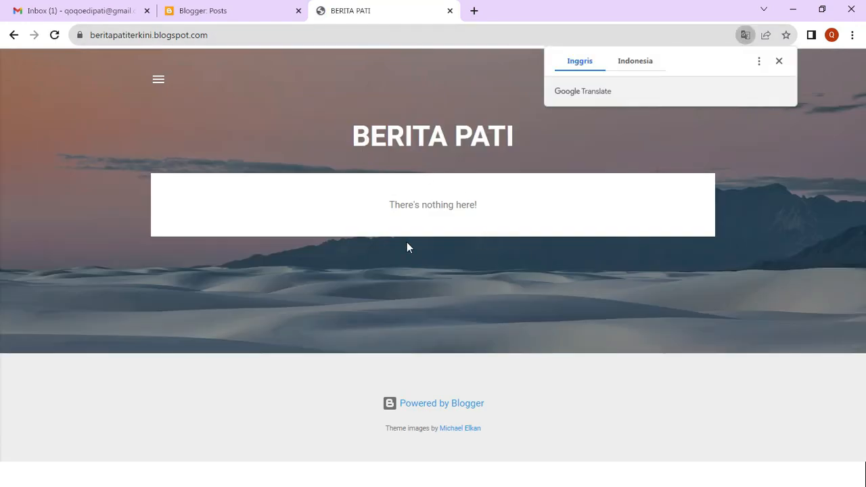
left_click(779, 61)
Step: View the live blog from the Blogger dashboard, close the duplicate blog page, and return to the dashboard
left_click(245, 17)
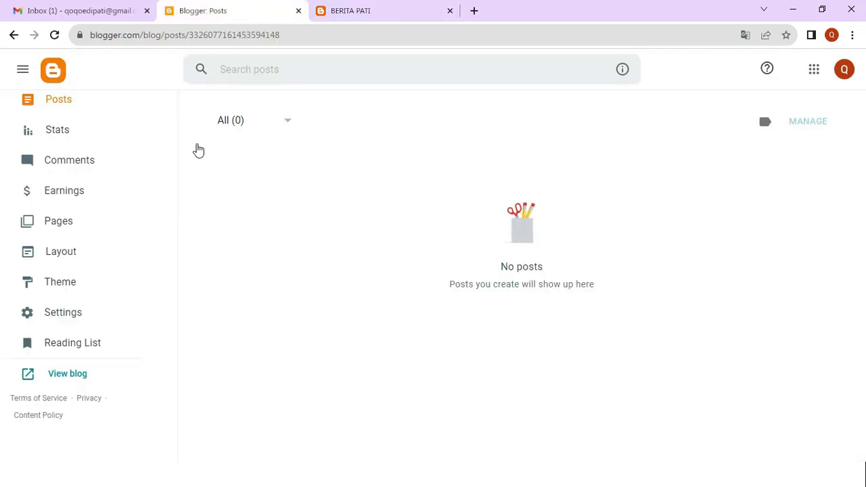
scroll(93, 192, "up", 2)
scroll(97, 190, "down", 2)
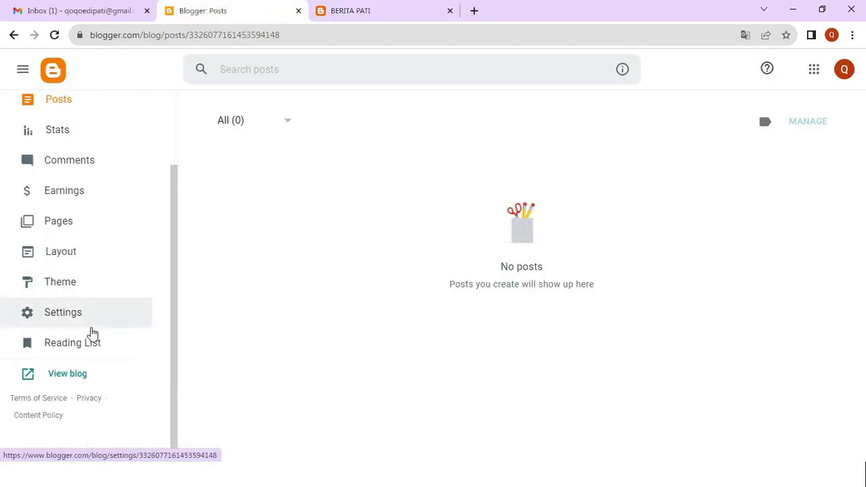
left_click(75, 378)
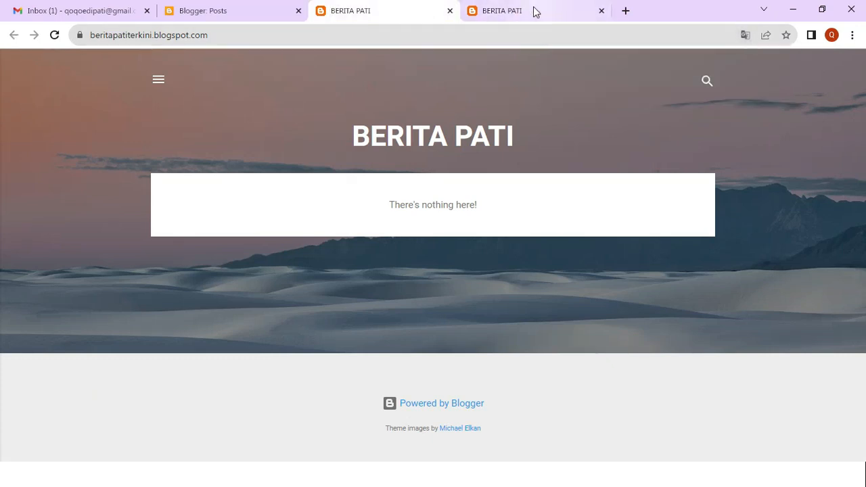
left_click(601, 11)
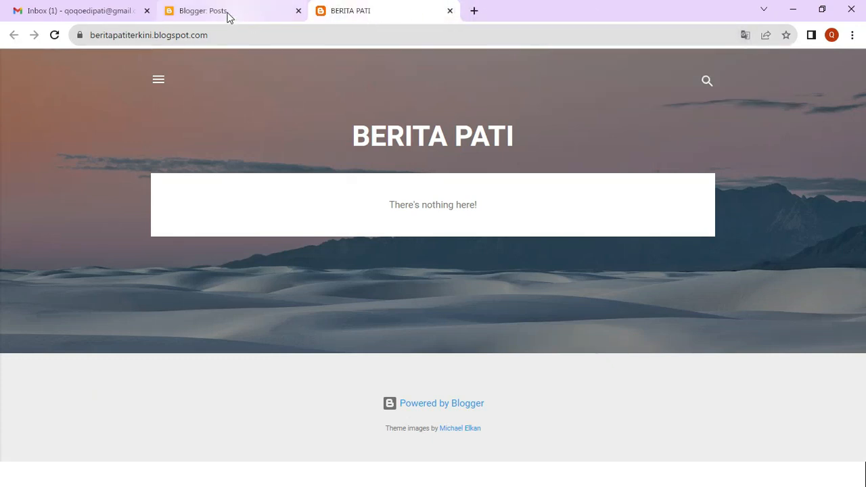
left_click(228, 15)
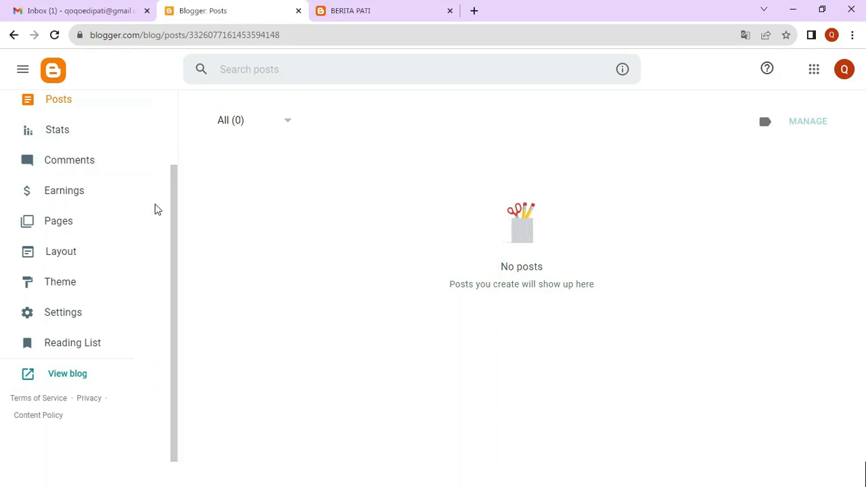
Step: Create a new post, and open the KMF Blora Salurkan Bantuan Air Bersih article on mediapati.com in the other Chrome window
scroll(155, 206, "up", 2)
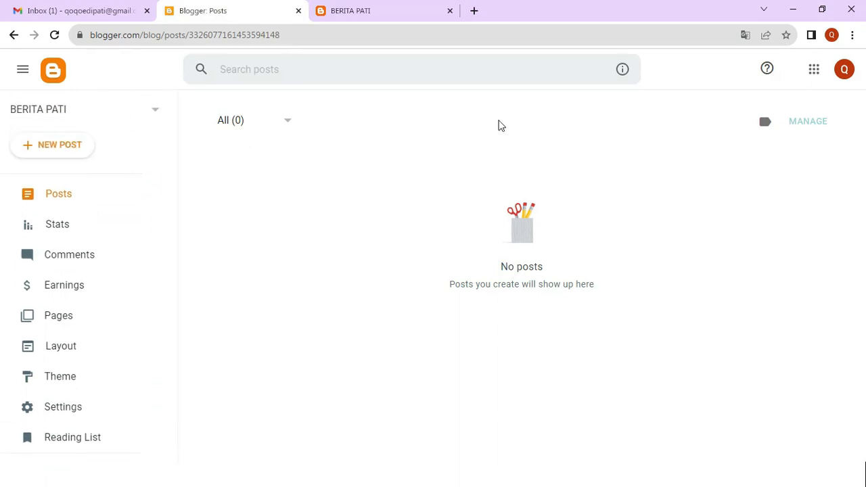
left_click(66, 152)
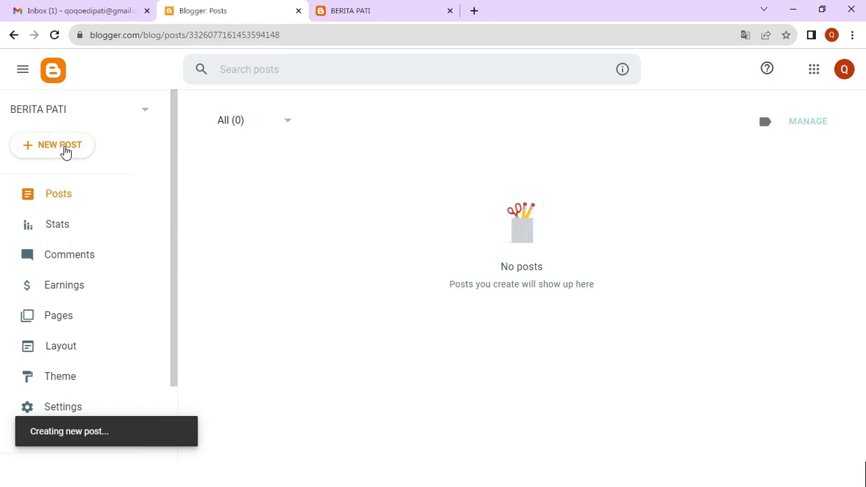
key("alt+Tab")
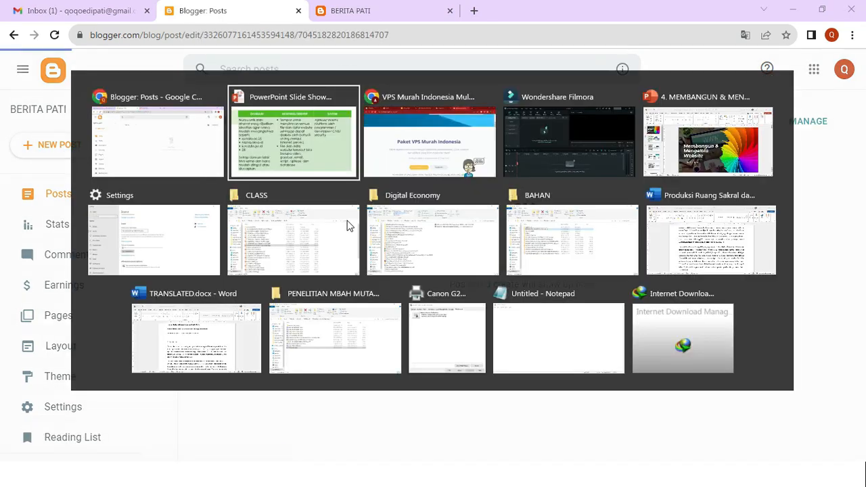
key("alt+Tab")
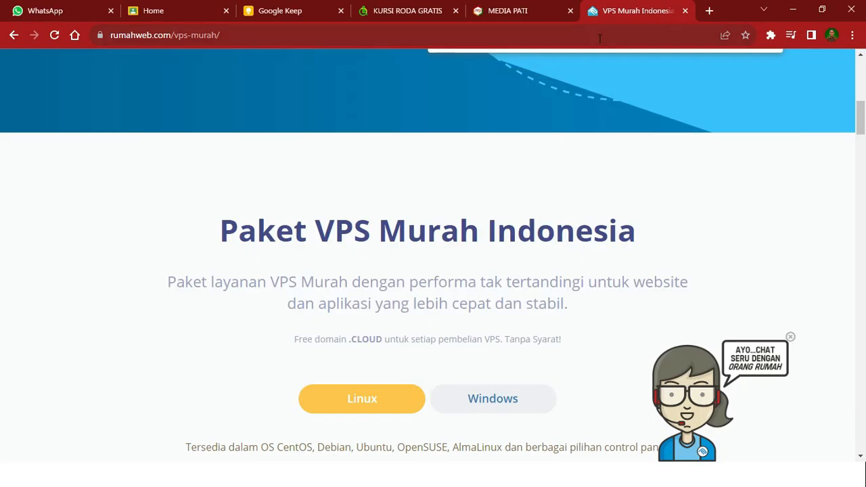
left_click(520, 11)
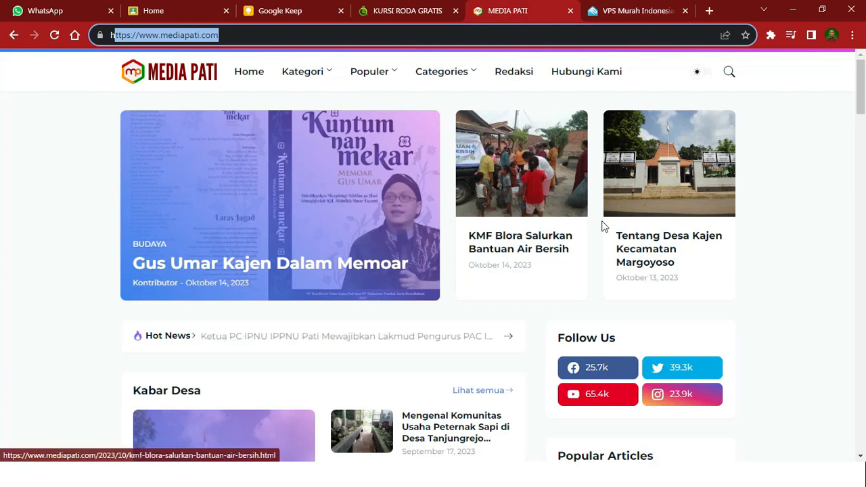
left_click(538, 250)
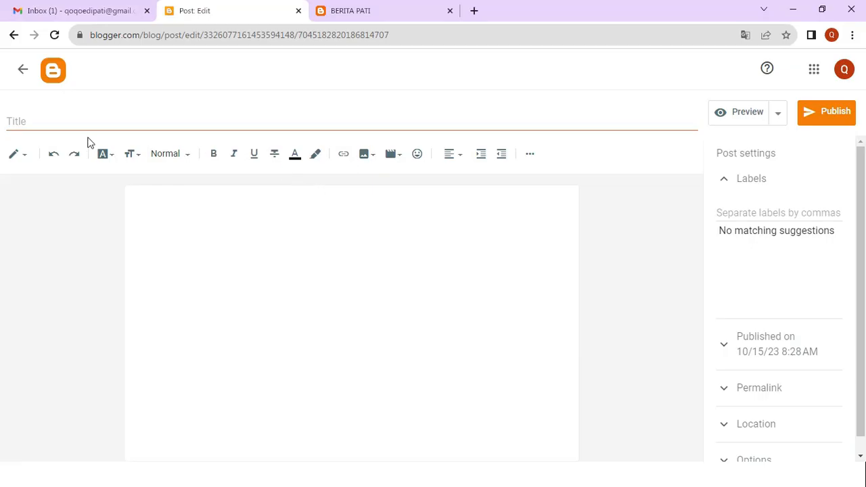
Step: Review the live BERITA PATI page and its web address, and return to the post editor
left_click(99, 125)
left_click(349, 10)
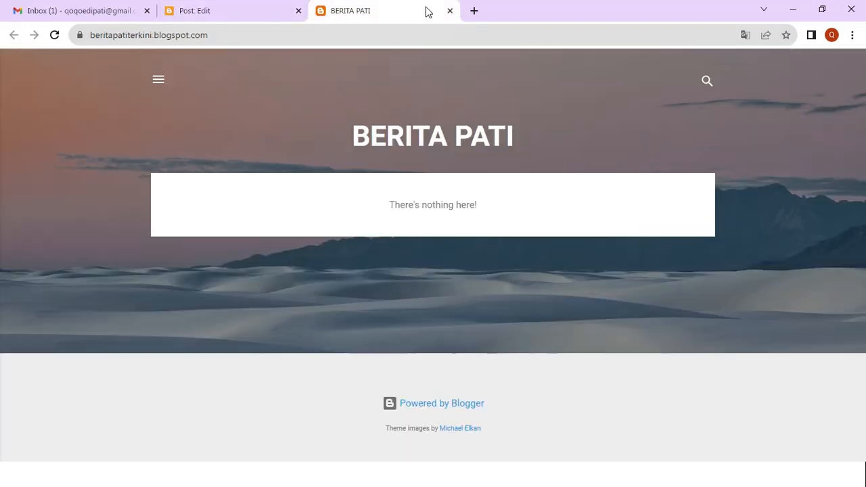
left_click(258, 12)
left_click(379, 8)
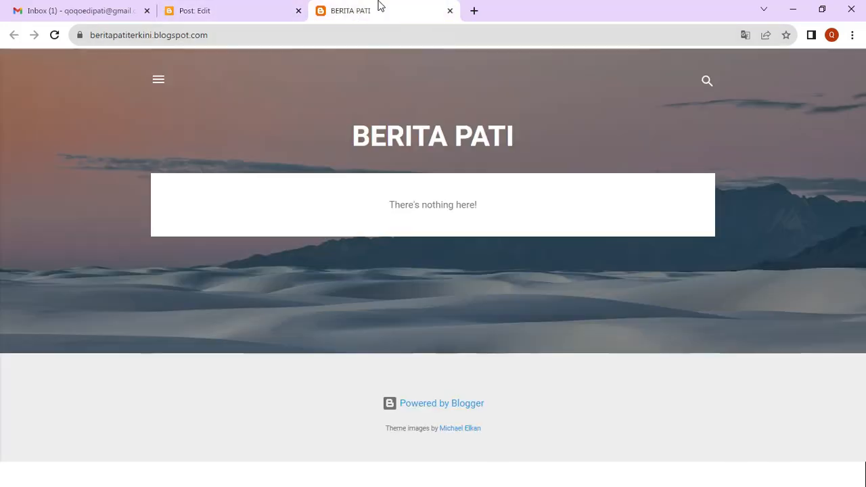
left_click(95, 38)
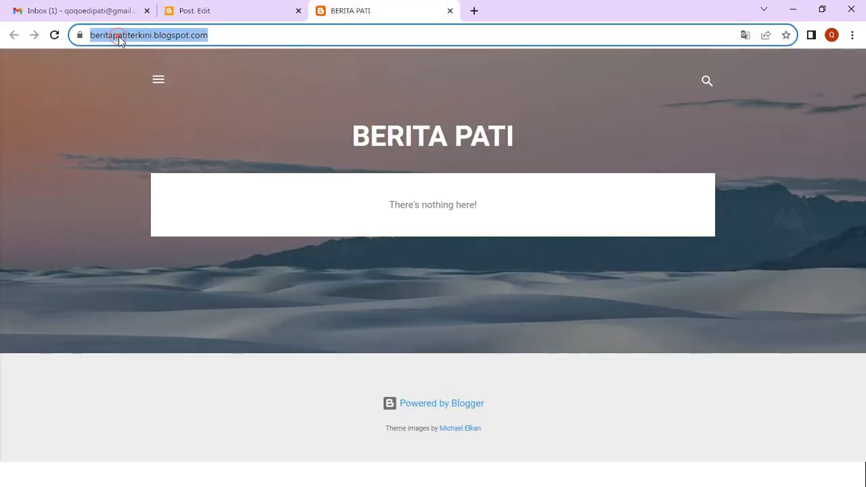
left_click(230, 9)
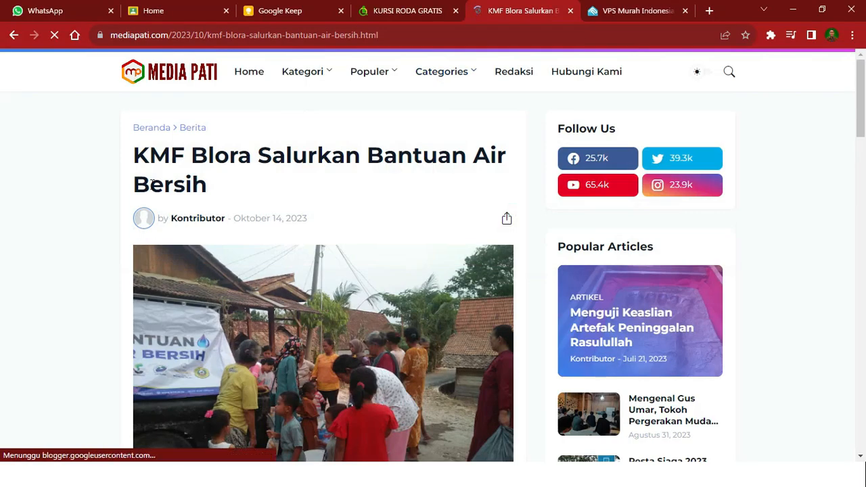
Step: Copy the Media Pati headline KMF Blora Salurkan Bantuan Air Bersih into the new Blogger post as its title
left_click_drag(136, 156, 199, 184)
right_click(200, 184)
left_click(224, 187)
key("alt+Tab")
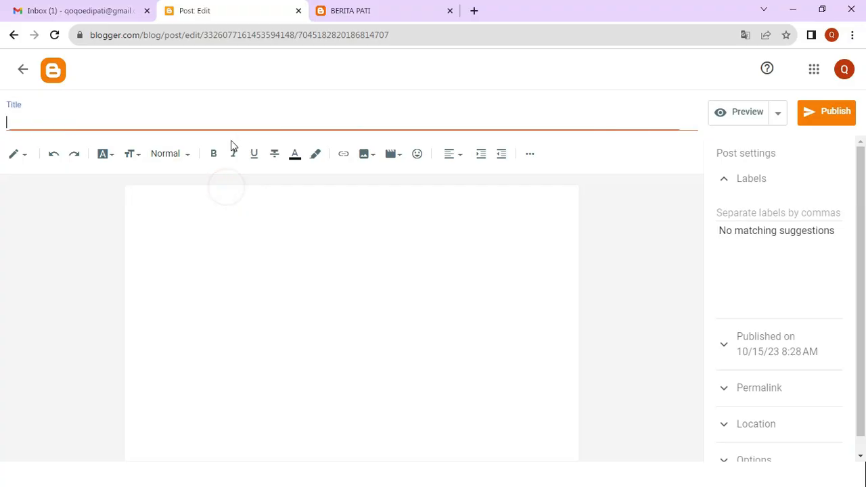
right_click(105, 131)
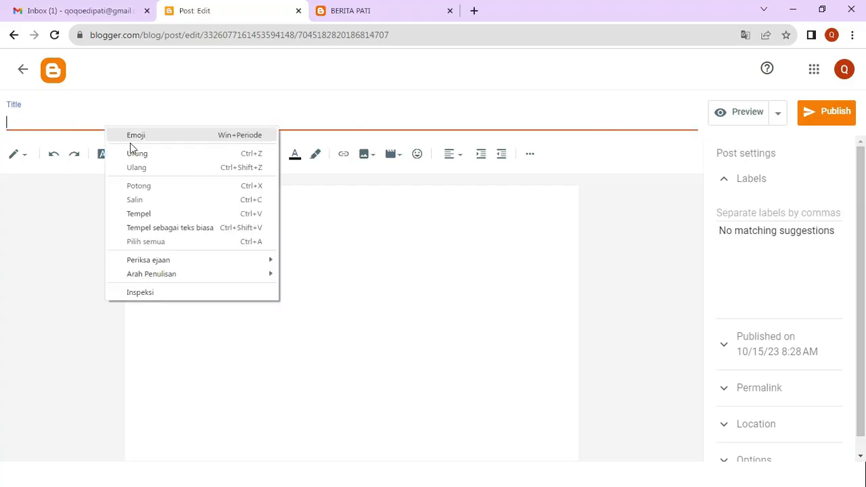
left_click(146, 212)
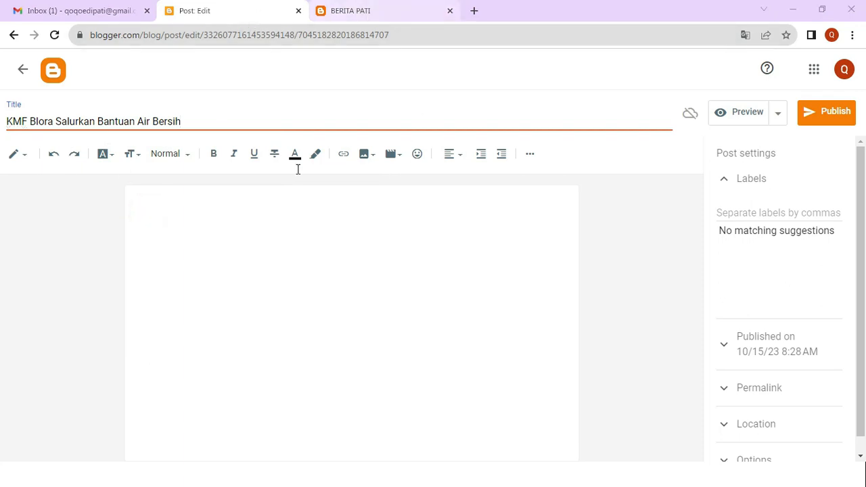
Step: Copy the four body paragraphs of the KMF Blora article from mediapati.com and paste them into the Blogger post body
key("alt+Tab")
scroll(294, 272, "down", 5)
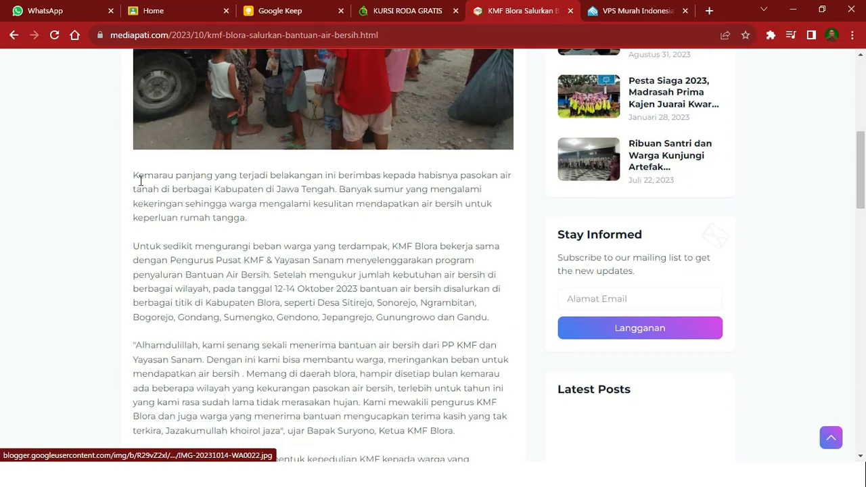
left_click_drag(135, 175, 488, 341)
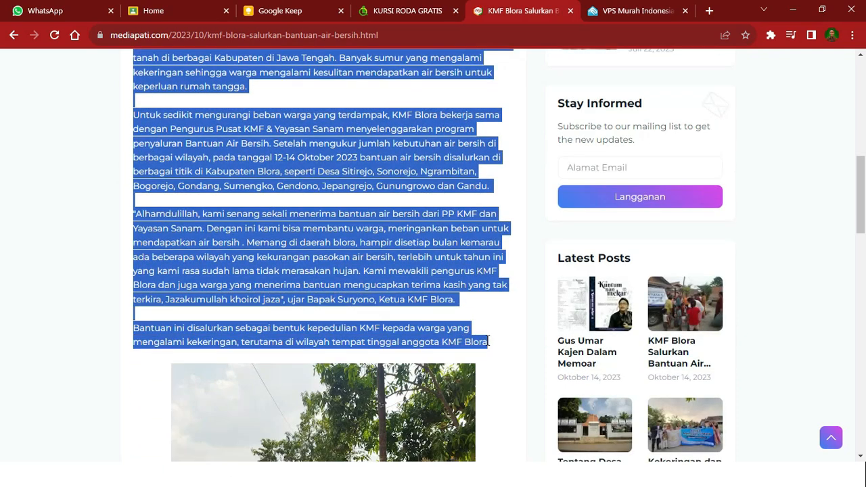
right_click(417, 244)
left_click(448, 249)
key("alt+Tab")
right_click(192, 226)
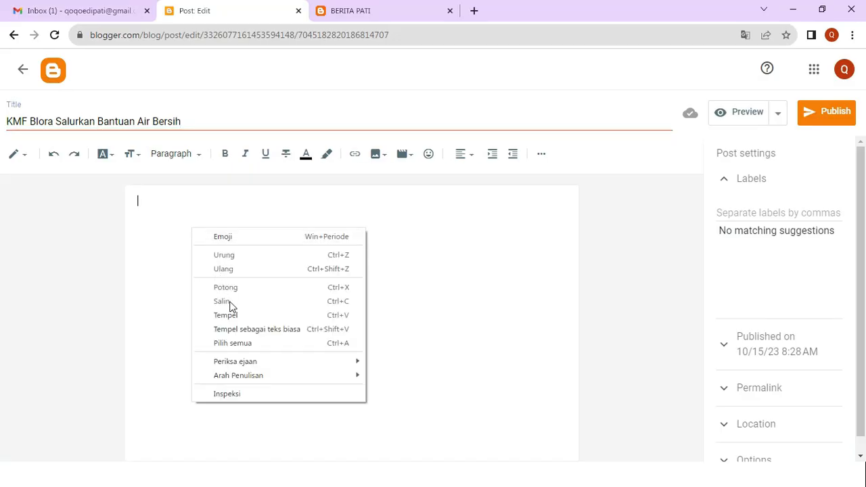
left_click(233, 316)
Step: Remove the extra blank line after the first paragraph and the leading space before "Kemarau" in the post body
left_click(190, 242)
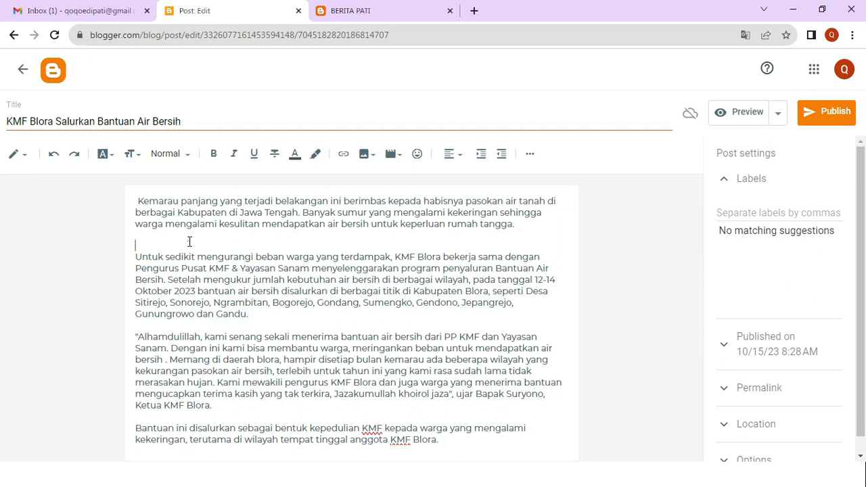
key("BackSpace")
left_click(136, 203)
key("Delete")
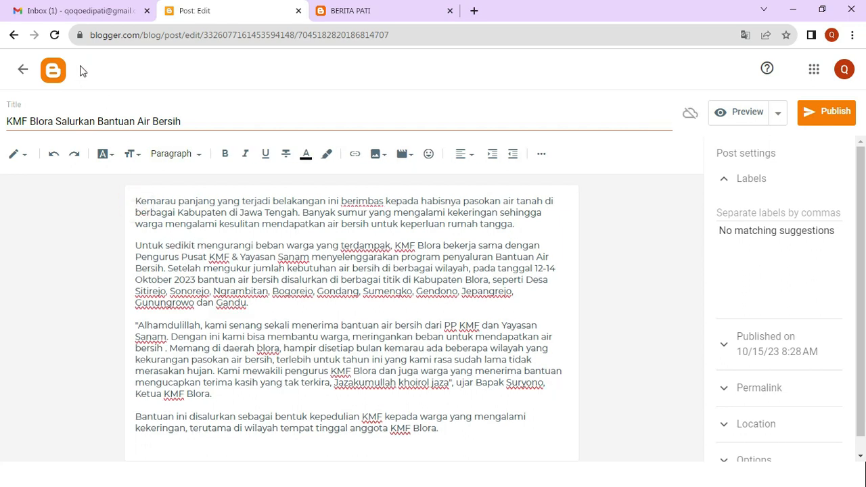
Step: Save the main photo of the mediapati.com article to the Downloads folder as IMG-20231014-WA0022.jpg
scroll(370, 309, "up", 7)
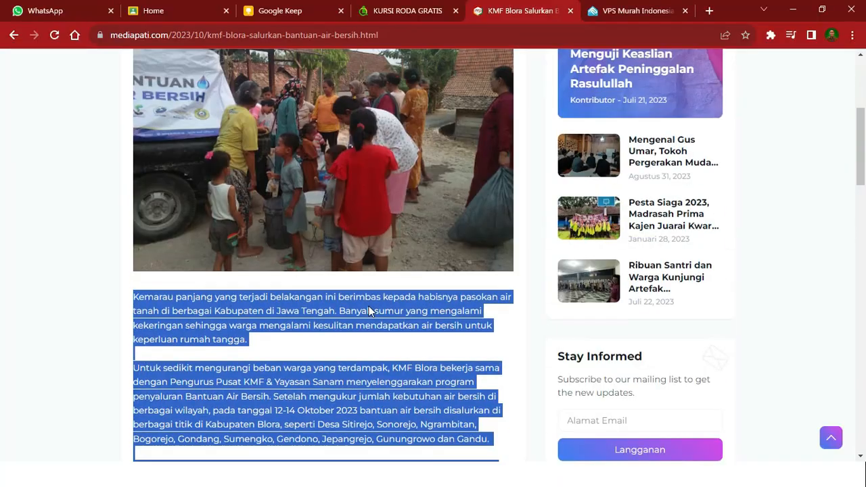
scroll(337, 264, "down", 3)
right_click(337, 264)
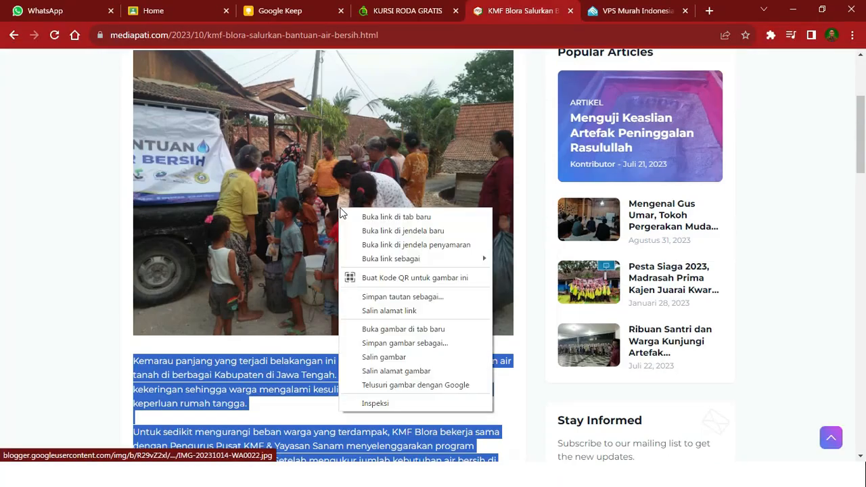
left_click(382, 345)
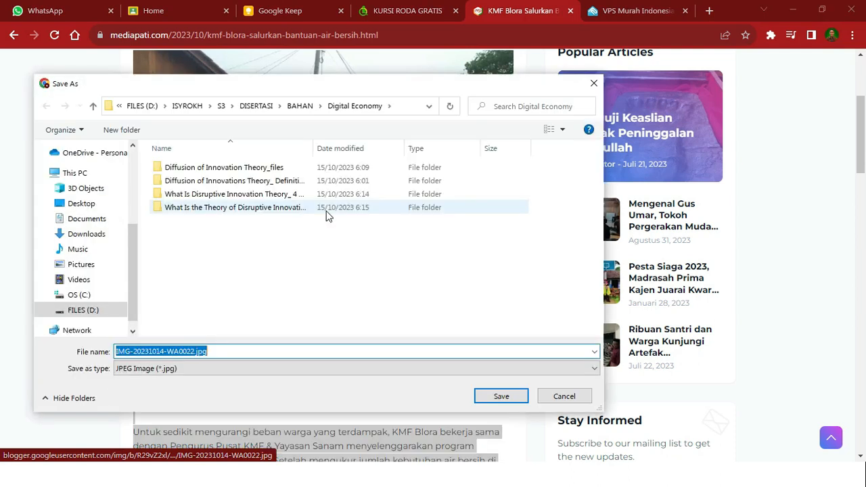
scroll(124, 162, "up", 5)
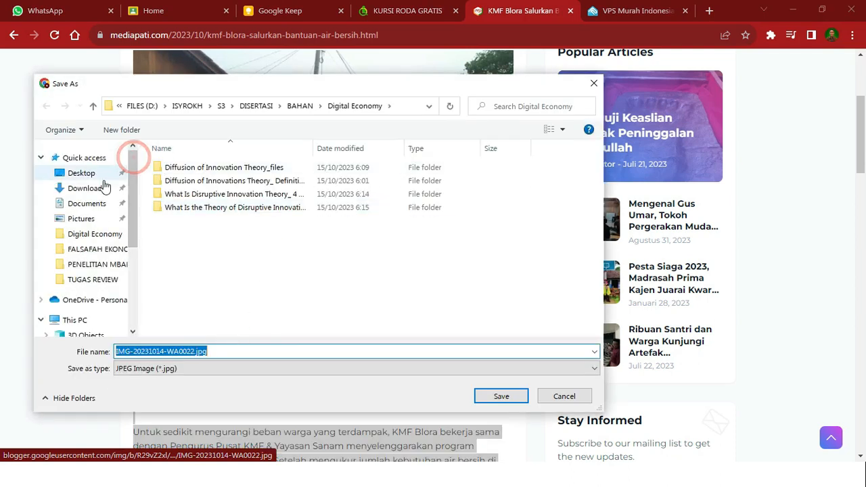
left_click(125, 188)
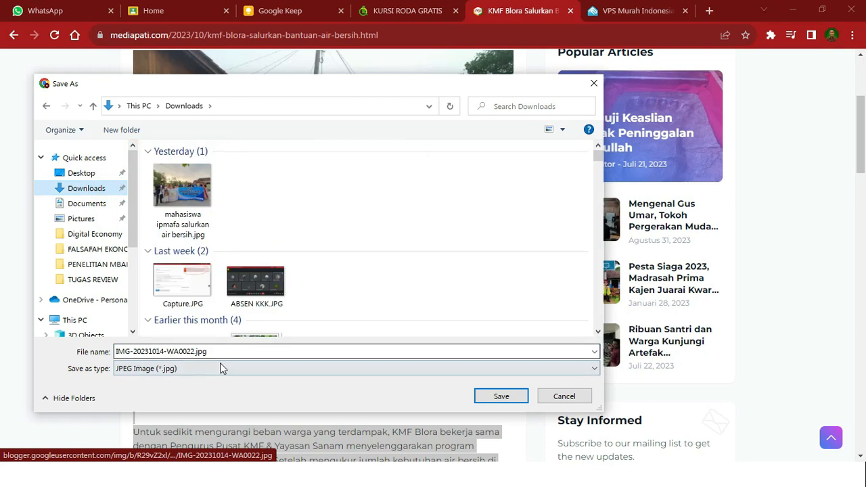
left_click(501, 397)
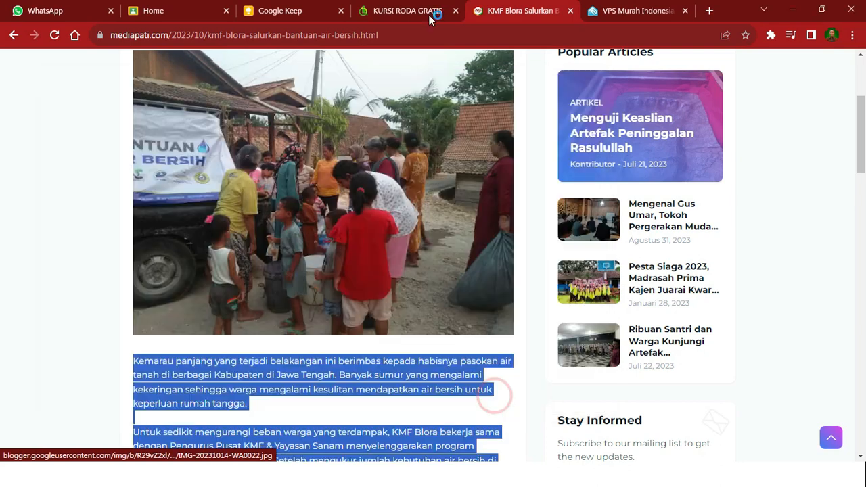
Step: Upload the saved IMG-20231014-WA0022 photo from the Downloads folder and insert it above the first paragraph of the Blogger post
key("alt+Tab")
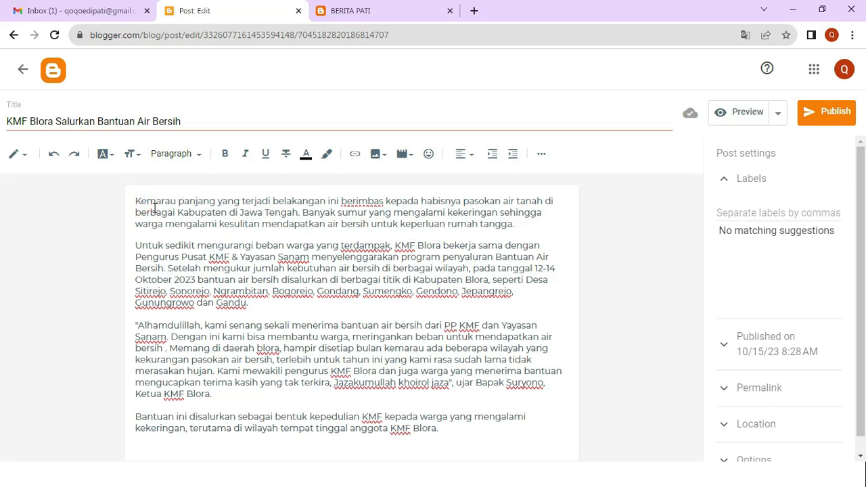
left_click(137, 201)
left_click(446, 442)
left_click(136, 198)
left_click(377, 155)
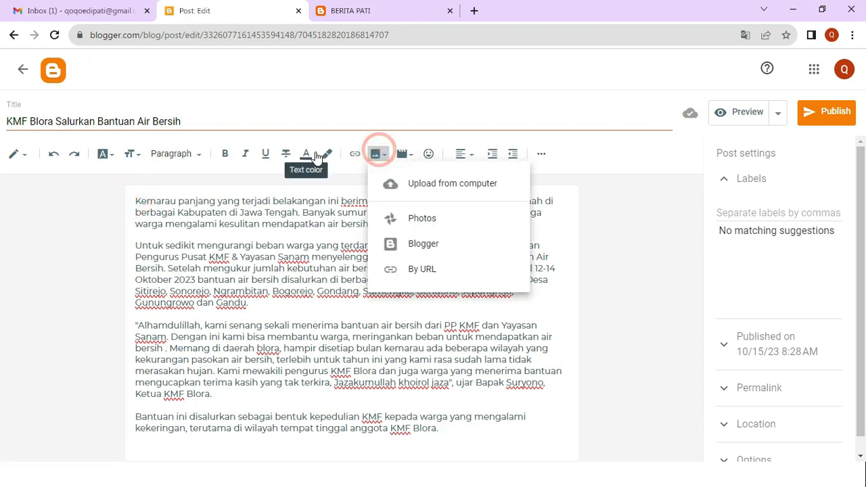
left_click(541, 153)
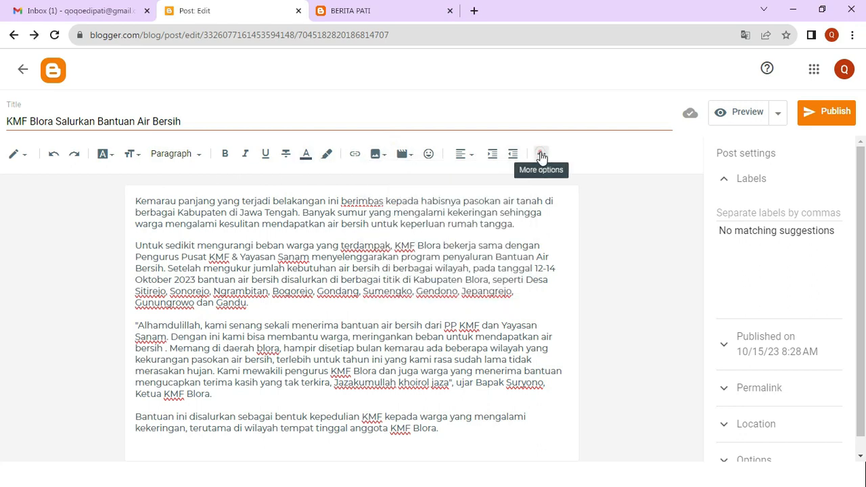
left_click(541, 154)
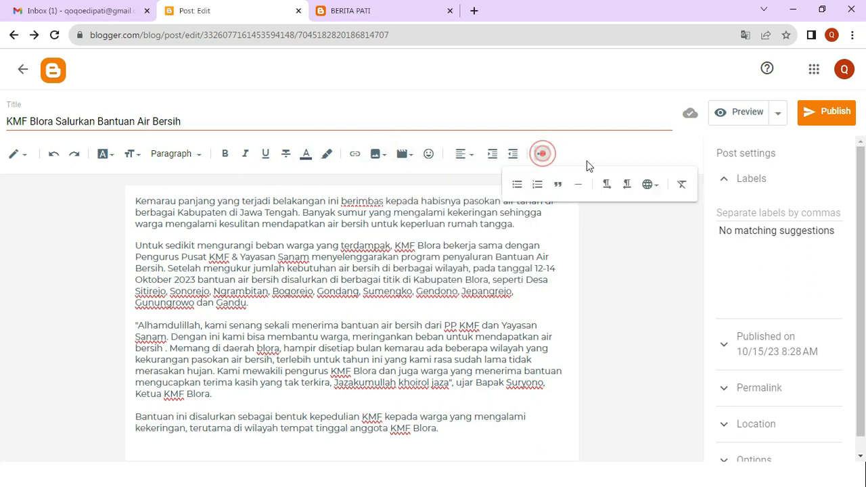
left_click(378, 154)
left_click(416, 187)
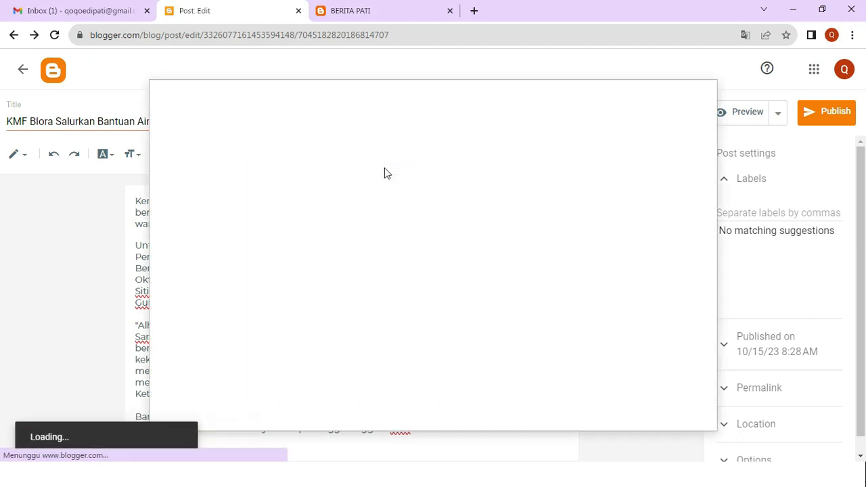
left_click(191, 167)
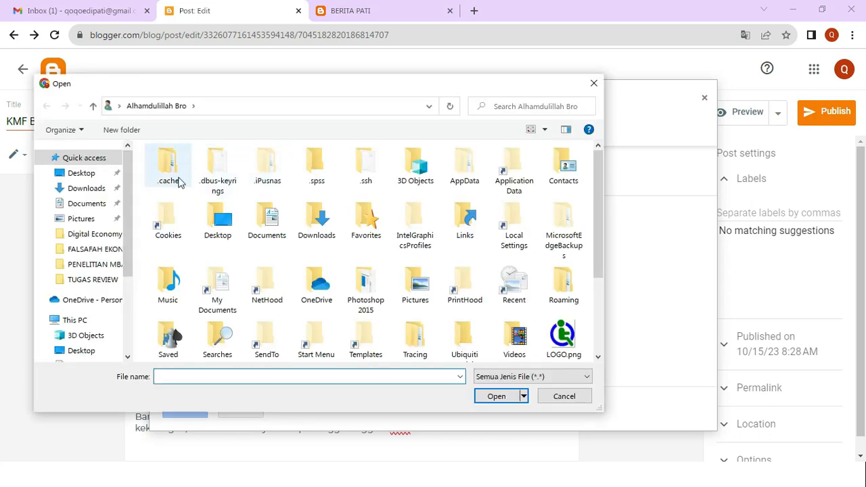
left_click(101, 187)
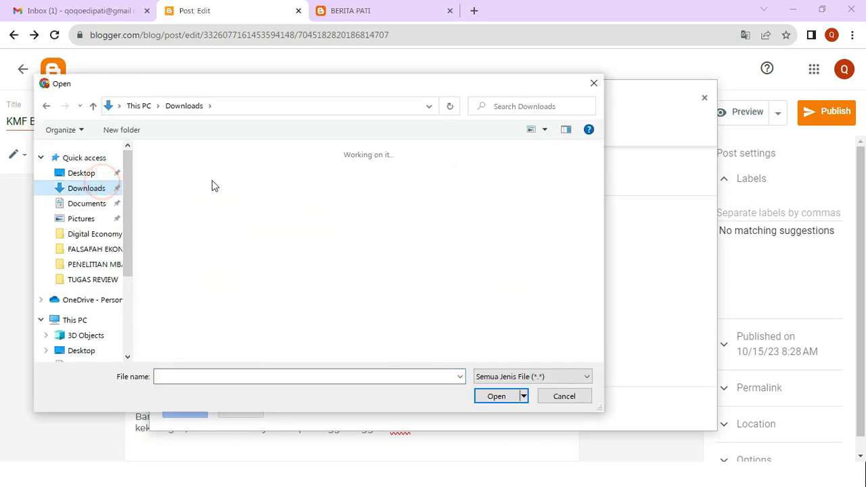
double_click(172, 196)
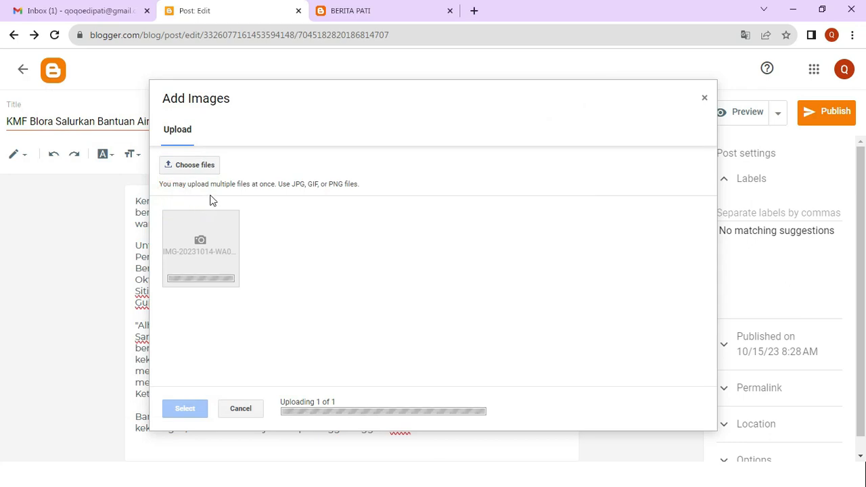
left_click(191, 409)
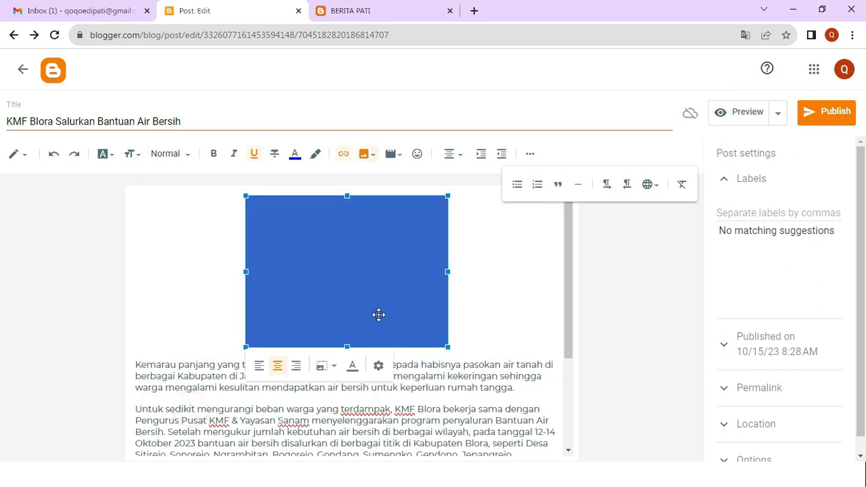
Step: Set the size of the inserted photo to Extra large
left_click(494, 319)
left_click(383, 295)
left_click(486, 284)
left_click(388, 292)
left_click(331, 366)
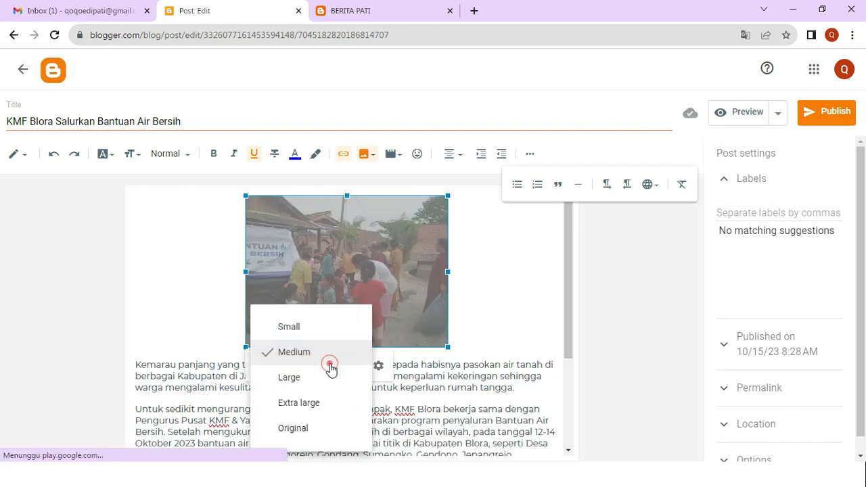
left_click(319, 401)
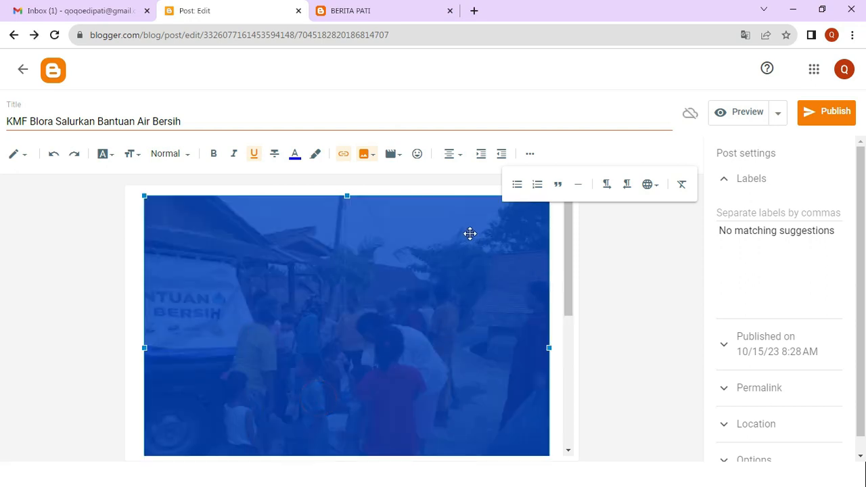
scroll(470, 233, "down", 4)
left_click(381, 294)
scroll(381, 293, "up", 2)
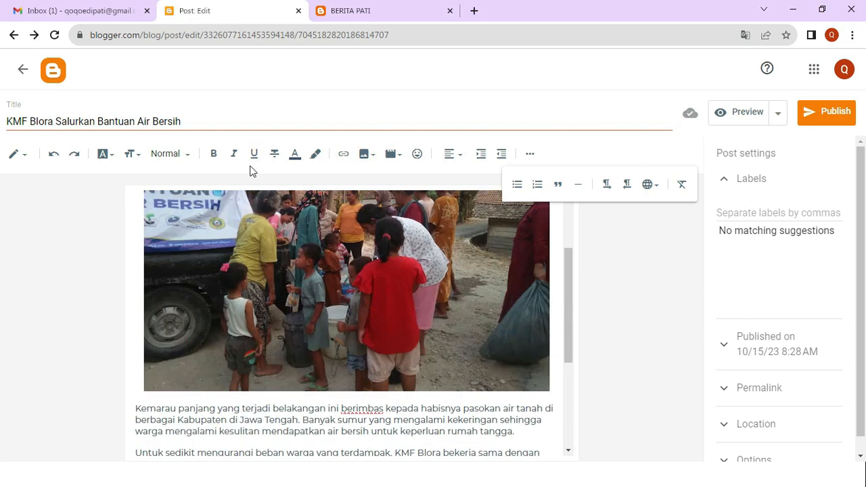
Step: Close the extra formatting options and add the labels "Sosial, Desa" to the post
left_click(221, 121)
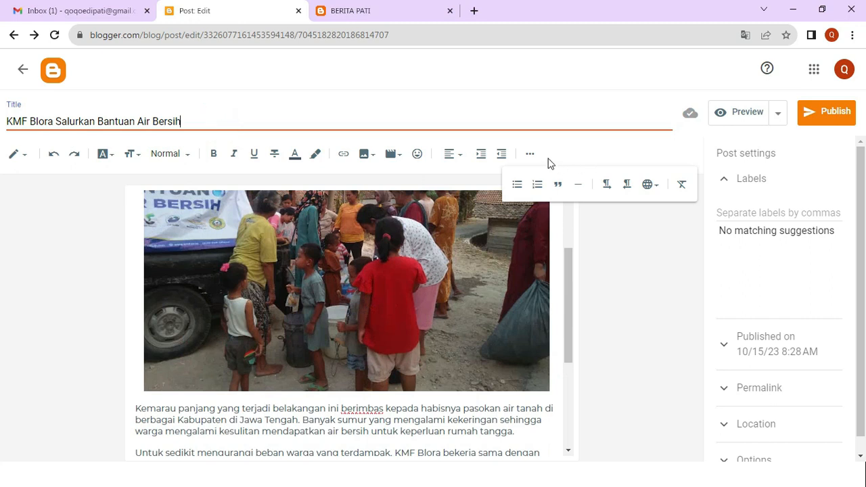
left_click(530, 154)
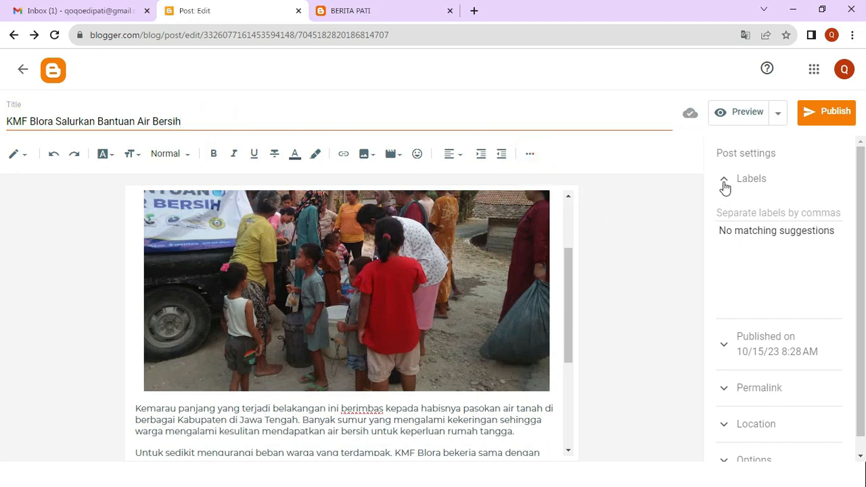
left_click(190, 117)
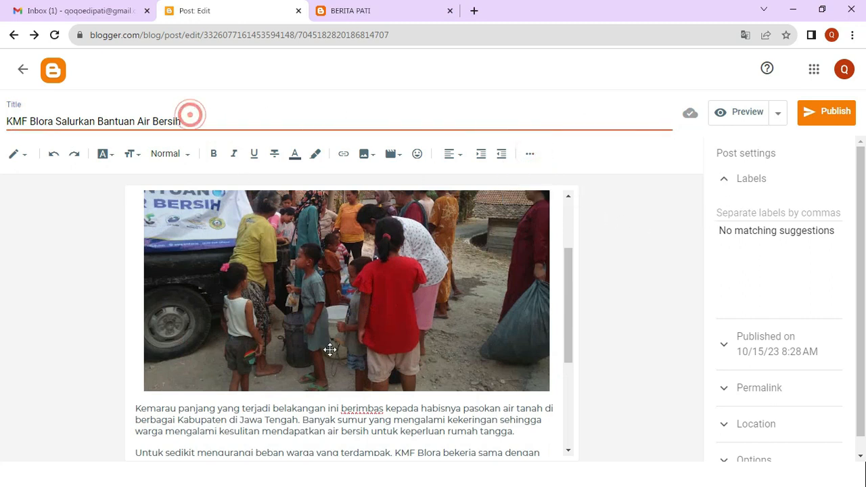
left_click(336, 418)
left_click(744, 210)
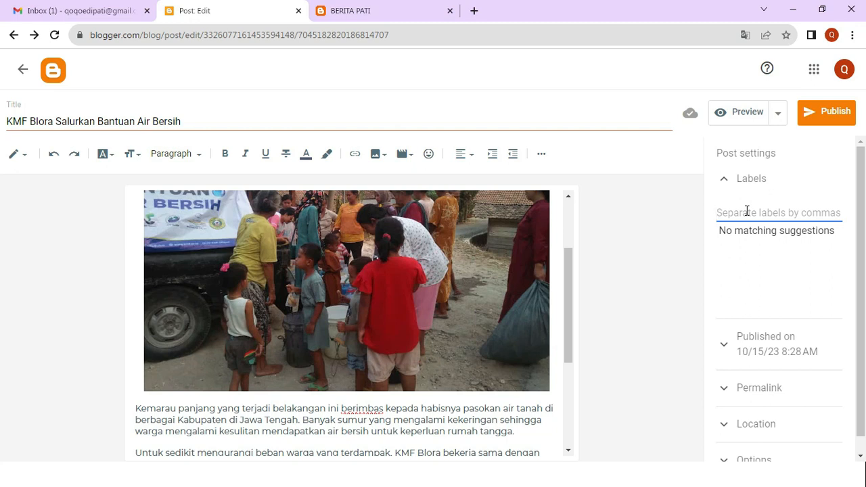
type("Sos")
left_click(723, 180)
left_click(724, 179)
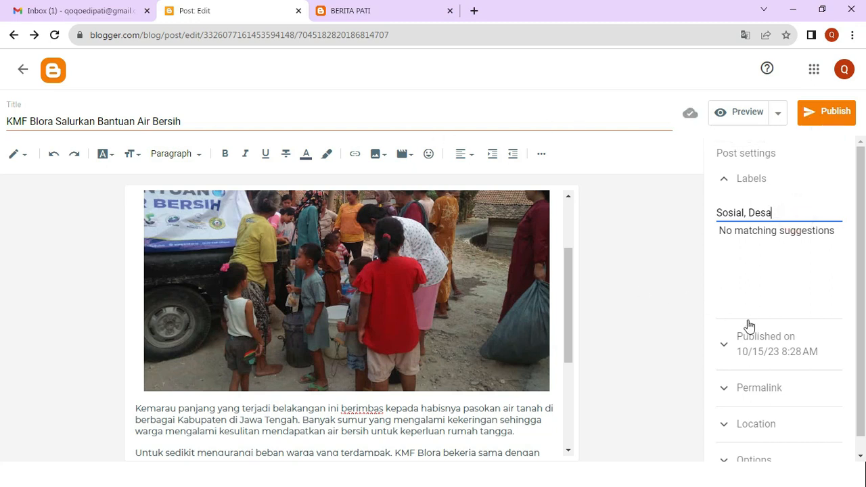
Step: Check the post's title, body and labels, and publish it with confirmation
scroll(749, 327, "down", 1)
left_click(184, 121)
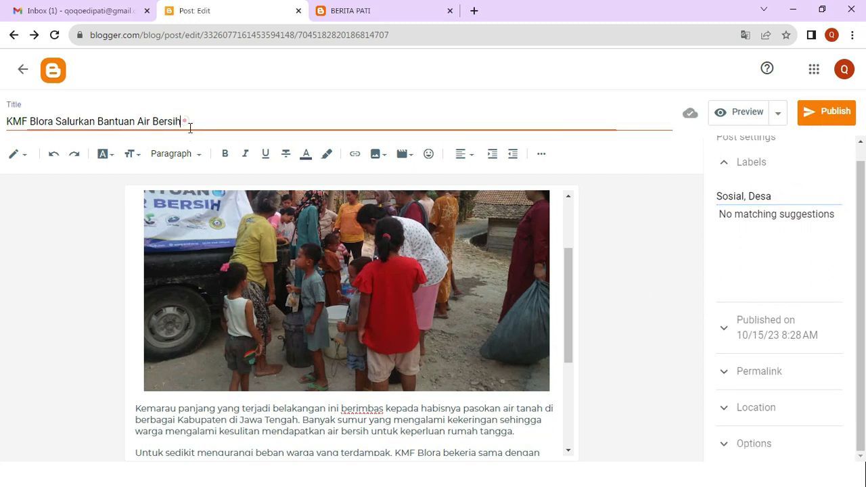
left_click(241, 260)
scroll(273, 251, "down", 3)
left_click(341, 285)
scroll(773, 228, "up", 1)
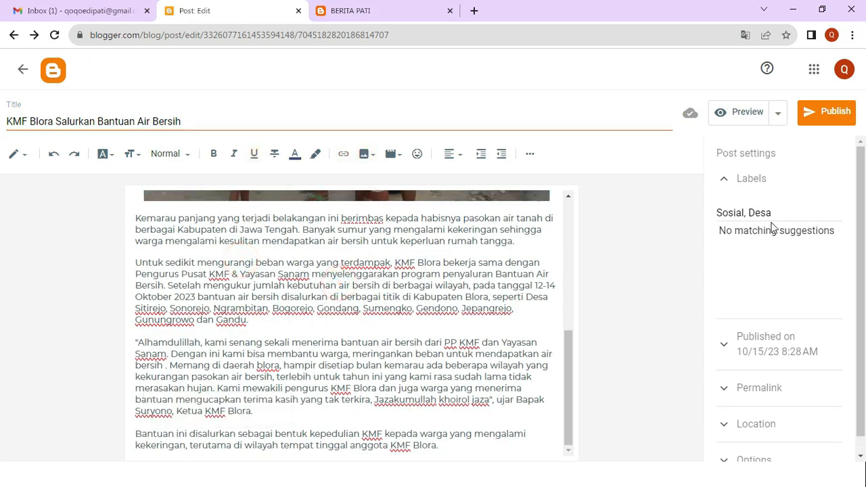
left_click(780, 213)
left_click(819, 118)
left_click(479, 286)
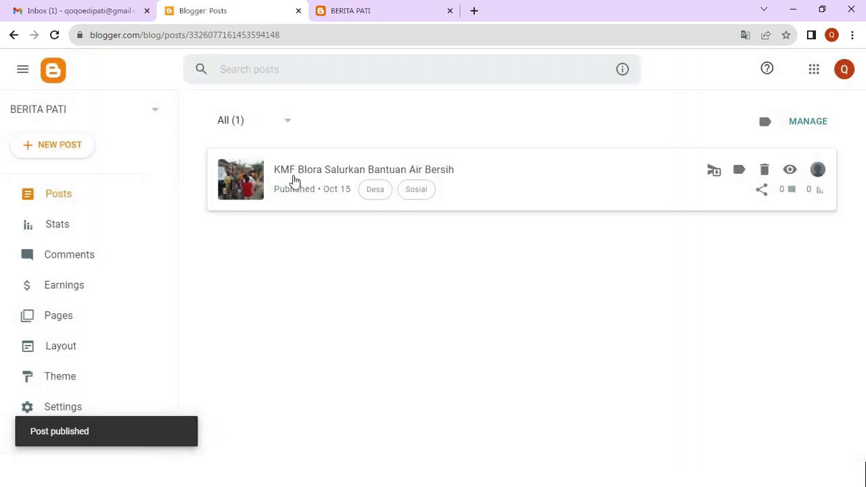
Step: Reload the live BERITA PATI blog and look through the published KMF Blora post
left_click(367, 11)
left_click(54, 36)
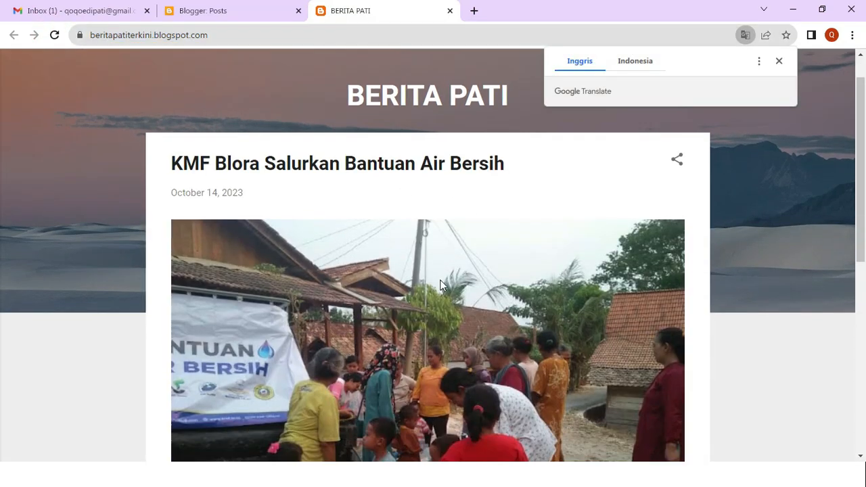
scroll(441, 284, "down", 8)
scroll(441, 284, "up", 5)
scroll(441, 280, "up", 3)
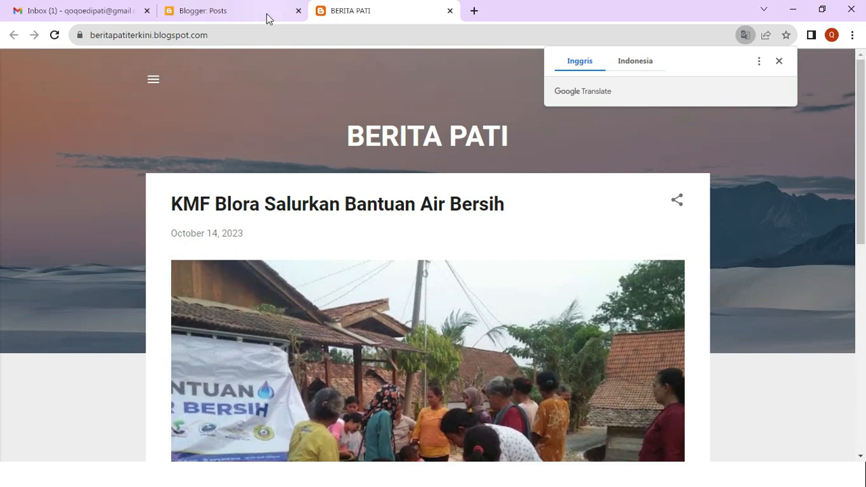
Step: Return to the Blogger posts list and create another new post
left_click(241, 15)
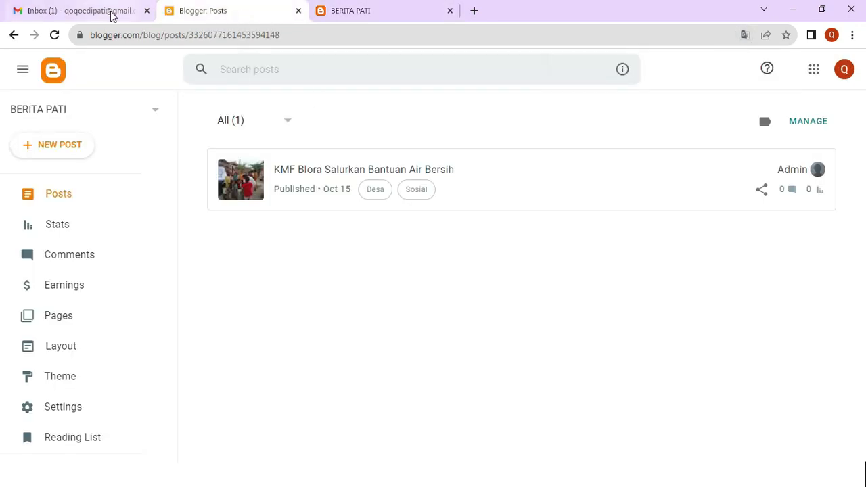
left_click(76, 147)
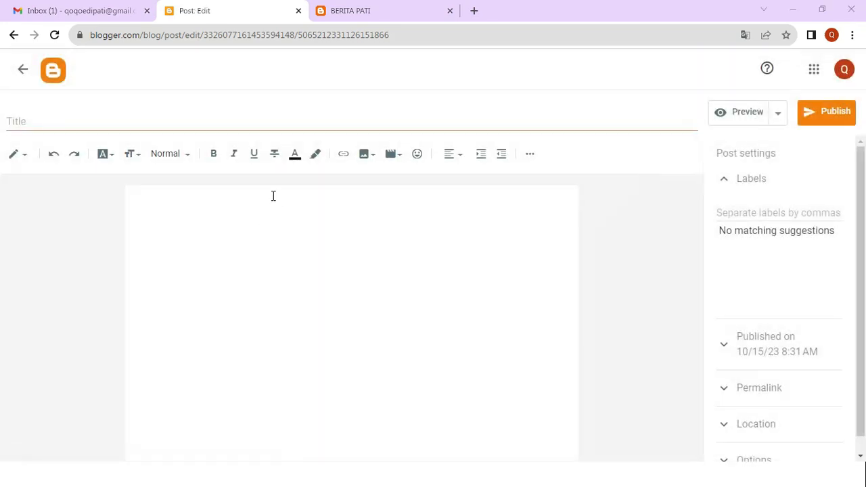
Step: Switch to the mediapati.com site and open the popular article about Pesta Siaga 2023 and Madrasah Prima Kajen
key("alt+Tab")
scroll(477, 292, "up", 2)
scroll(477, 292, "down", 2)
scroll(501, 285, "down", 1)
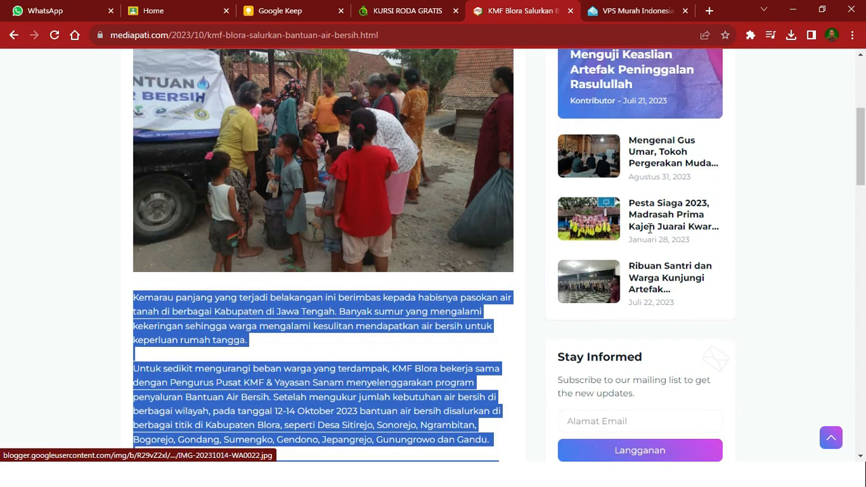
left_click(646, 223)
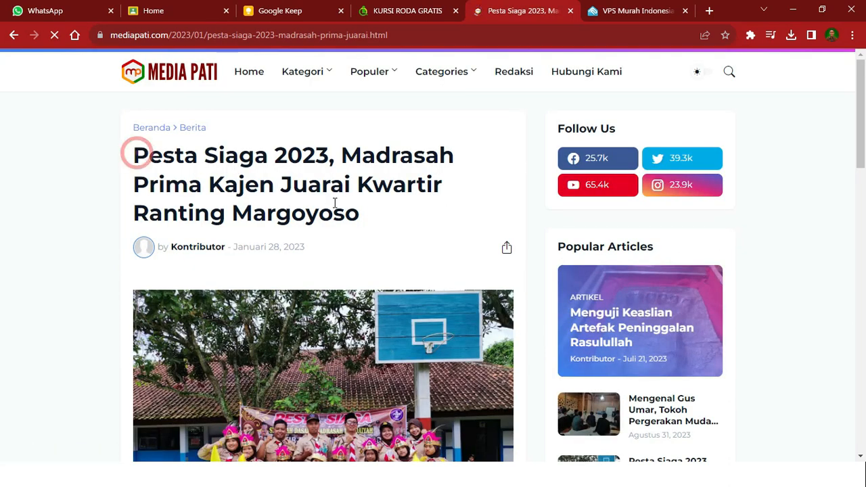
Step: Copy the article's headline "Pesta Siaga 2023, Madrasah Prima Kajen Juarai Kwartir Ranting Margoyoso" into the new Blogger post's title
triple_click(196, 173)
right_click(306, 176)
left_click(329, 184)
key("alt+Tab")
left_click(143, 126)
right_click(144, 129)
left_click(178, 213)
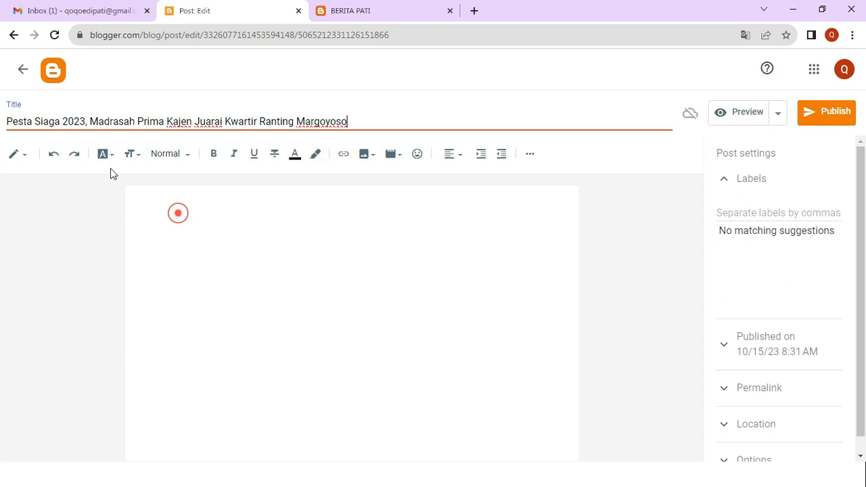
left_click(223, 210)
Step: Save the article's lead photo to the Downloads folder as "pesta siaga1 (2).jpg"
key("alt+Tab")
scroll(247, 246, "down", 3)
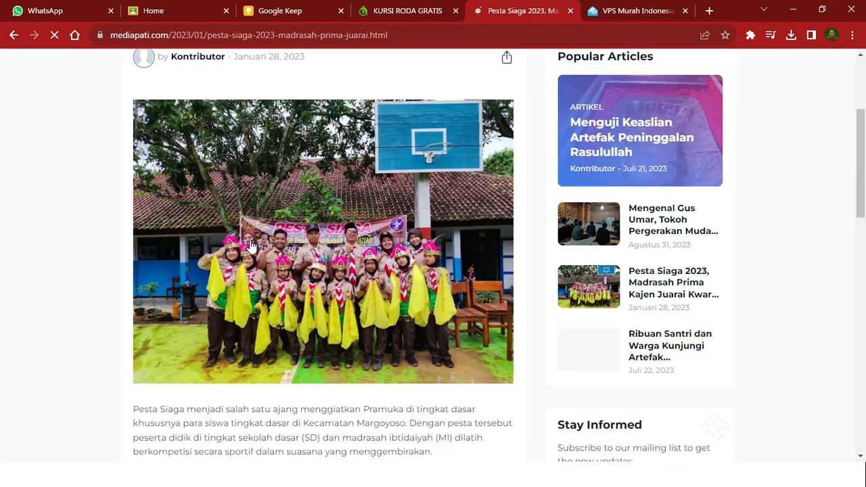
scroll(251, 245, "down", 3)
scroll(293, 189, "up", 3)
right_click(306, 202)
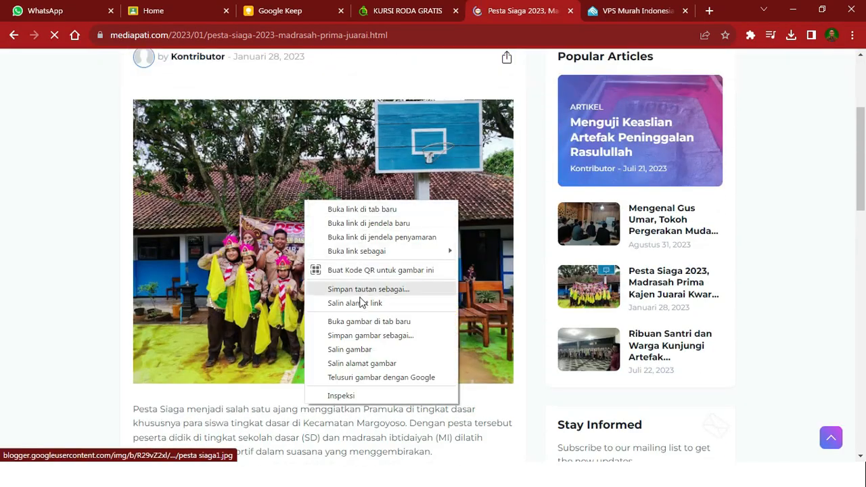
left_click(359, 335)
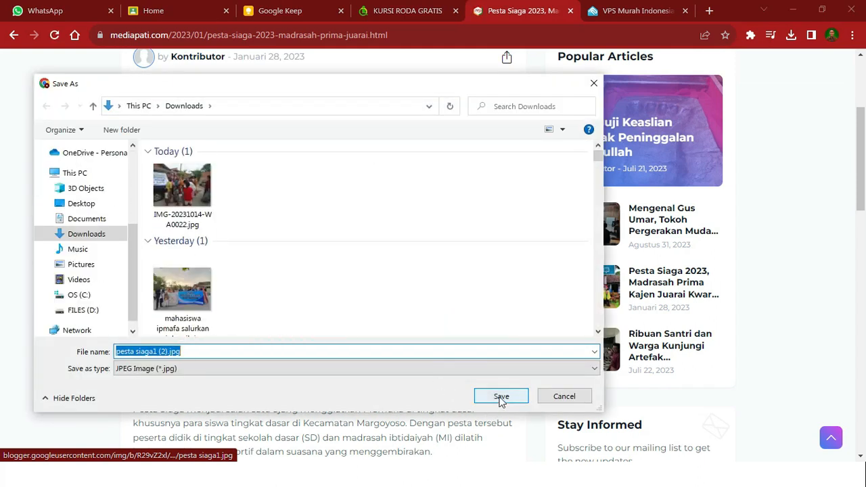
left_click(502, 398)
Step: Copy the article's four body paragraphs between the two photos into the body of the Blogger post
scroll(324, 234, "down", 8)
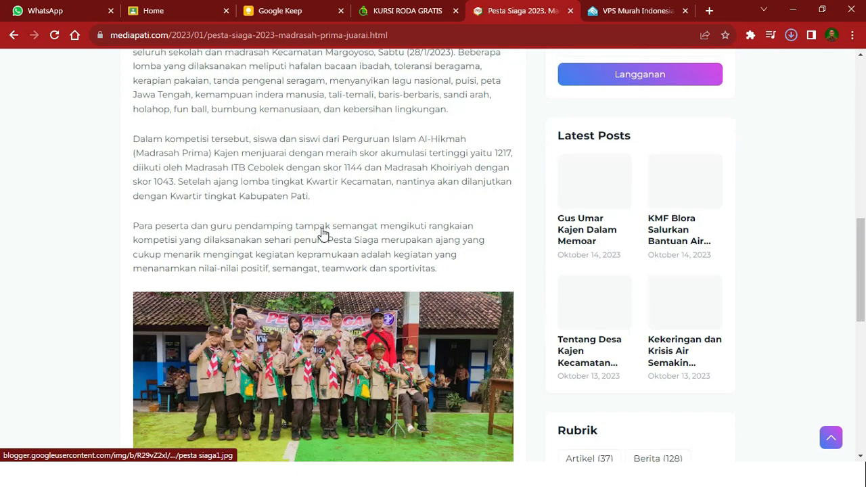
scroll(323, 233, "up", 3)
left_click_drag(134, 155, 445, 429)
right_click(334, 229)
left_click(365, 229)
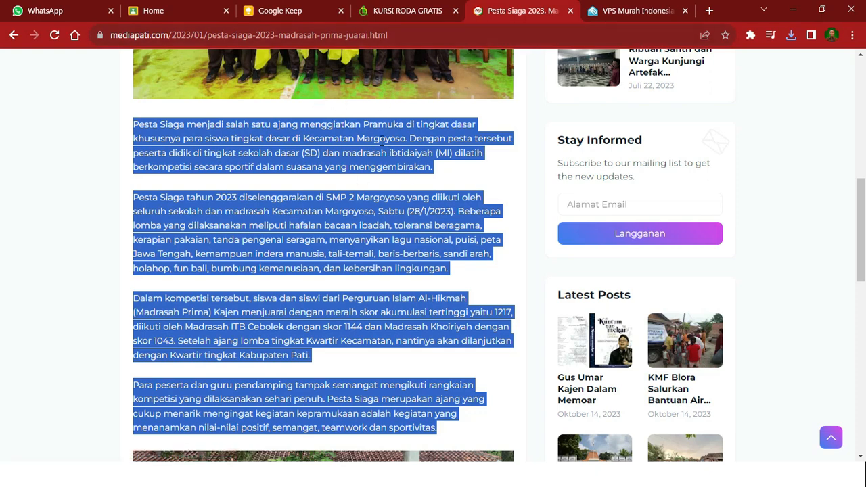
key("alt+Tab")
right_click(200, 229)
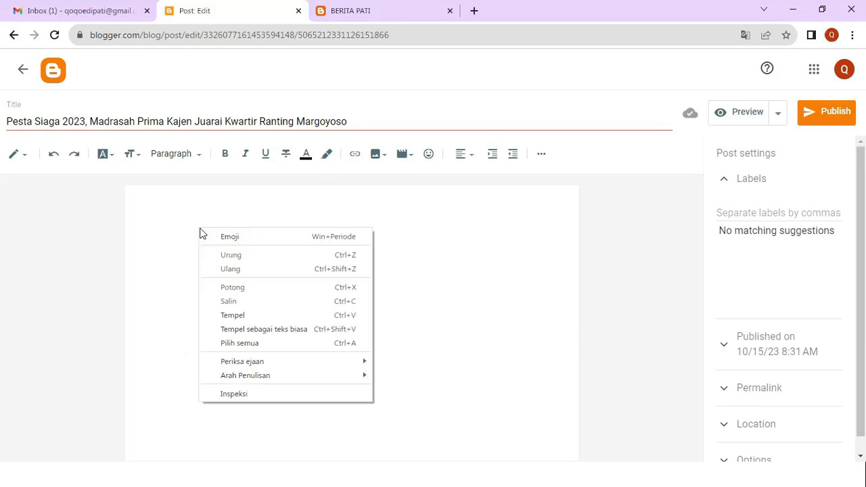
left_click(234, 316)
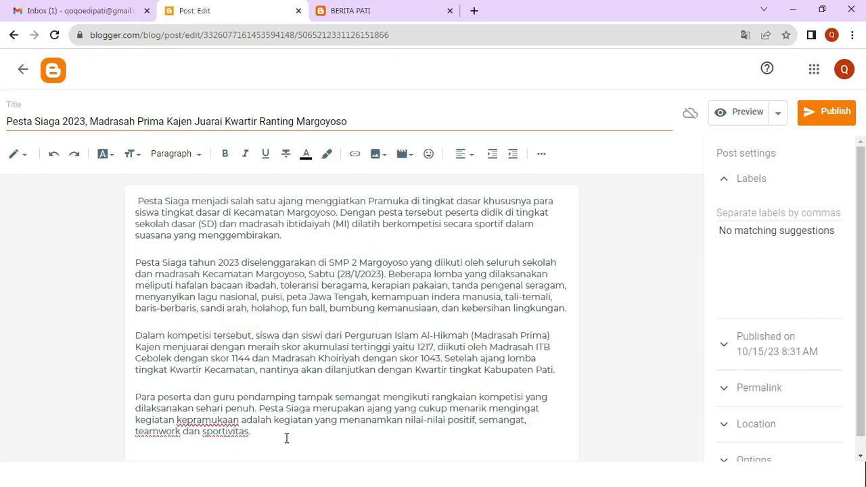
Step: Add a closing "Sumber:" line with the article's web address, and remove the stray space before the first paragraph
key("Return")
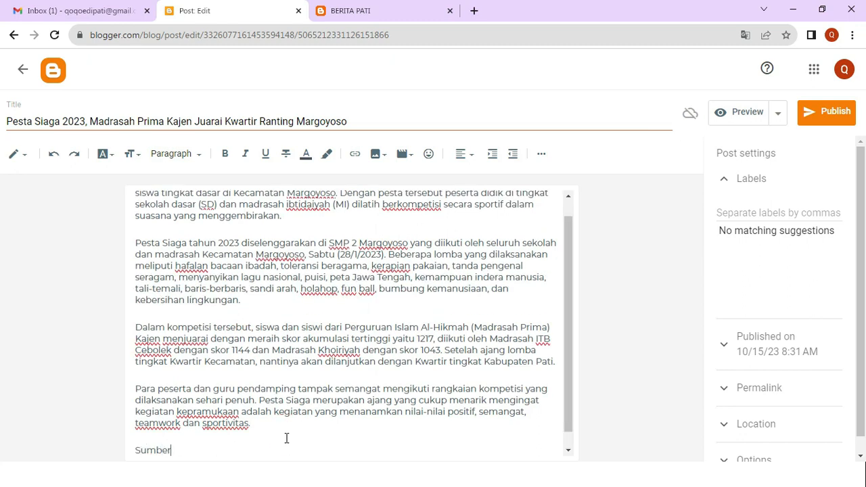
key("alt+Tab")
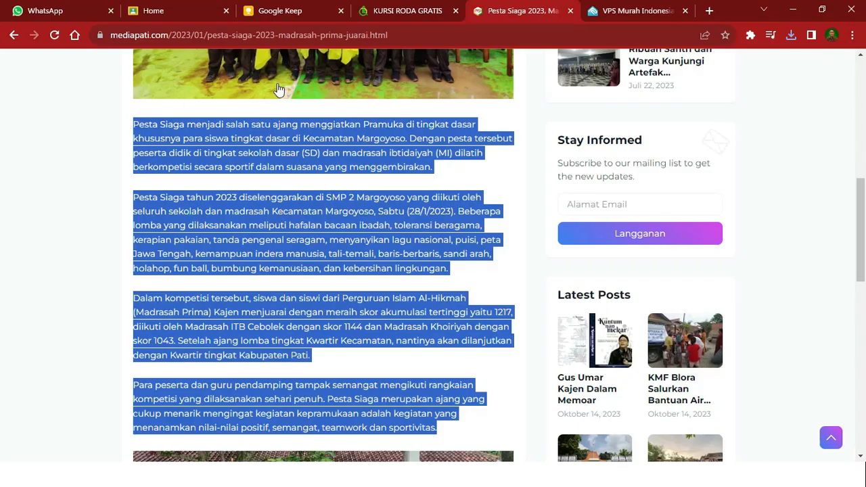
left_click(294, 38)
right_click(293, 39)
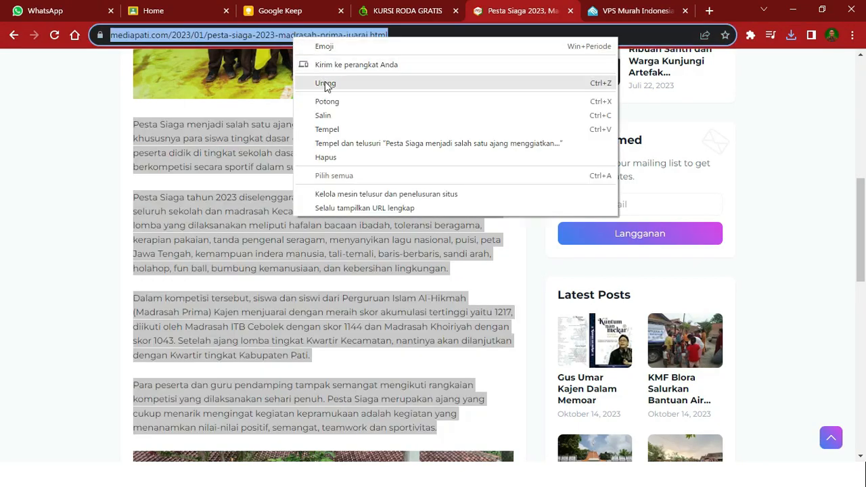
left_click(326, 114)
key("alt+Tab")
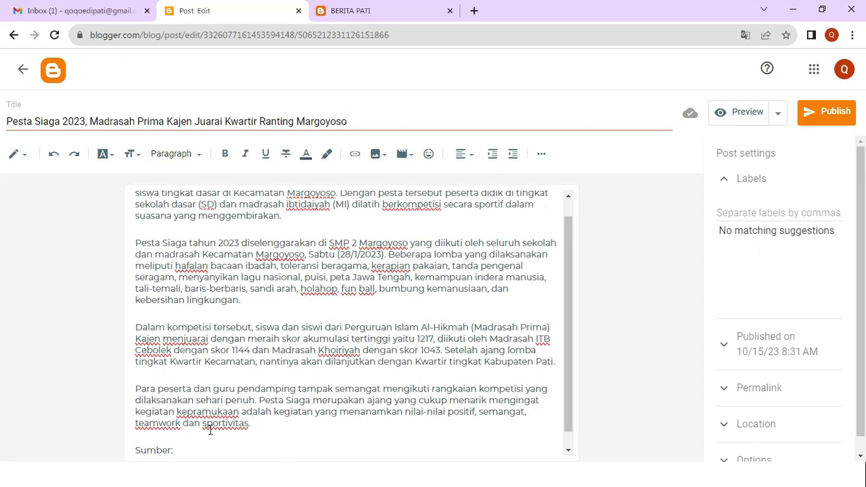
right_click(192, 459)
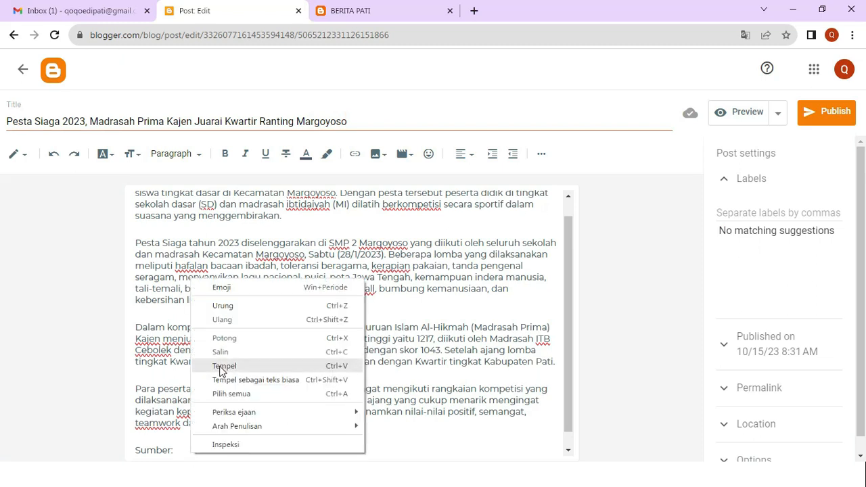
left_click(220, 369)
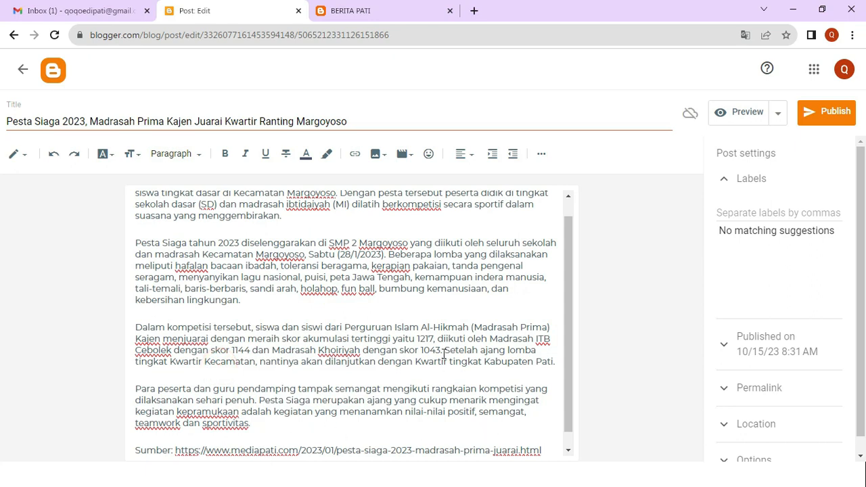
scroll(234, 217, "up", 1)
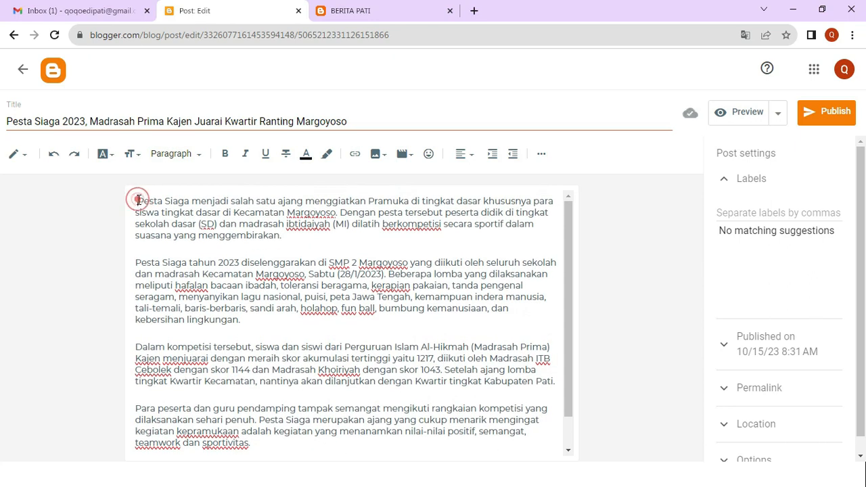
key("BackSpace")
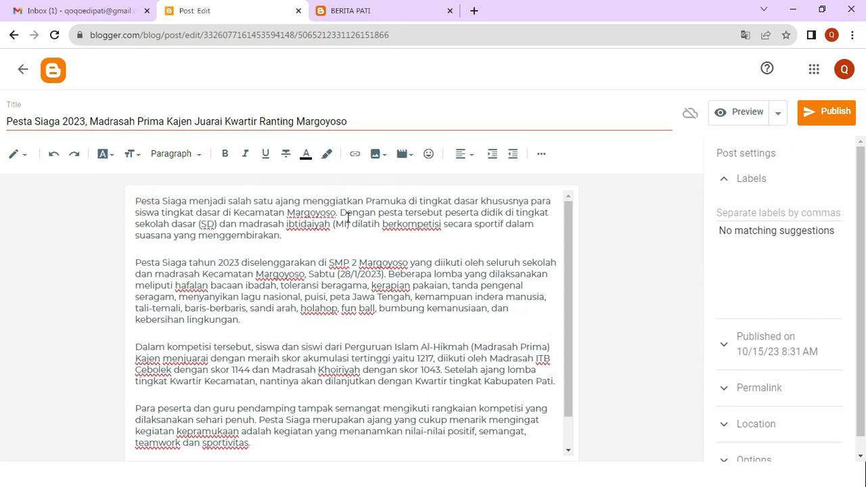
Step: Upload "pesta siaga1 (2).jpg" from the computer above the first paragraph and set its size to Extra large
left_click(376, 154)
left_click(413, 179)
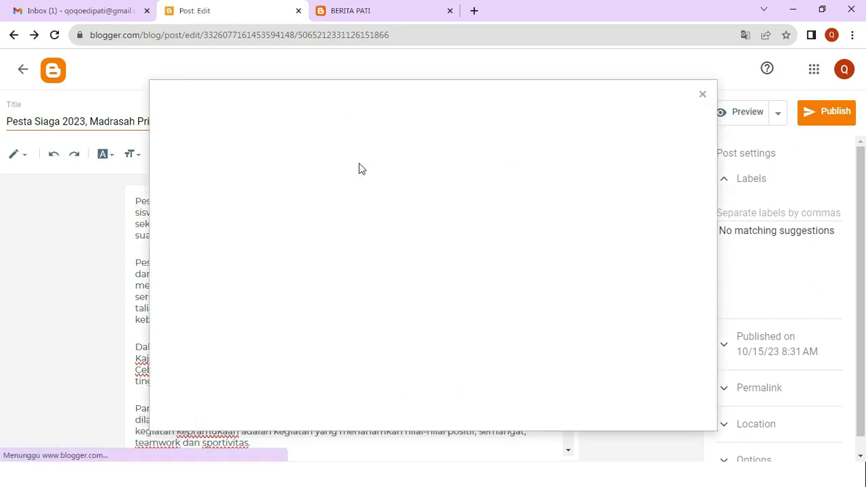
left_click(199, 167)
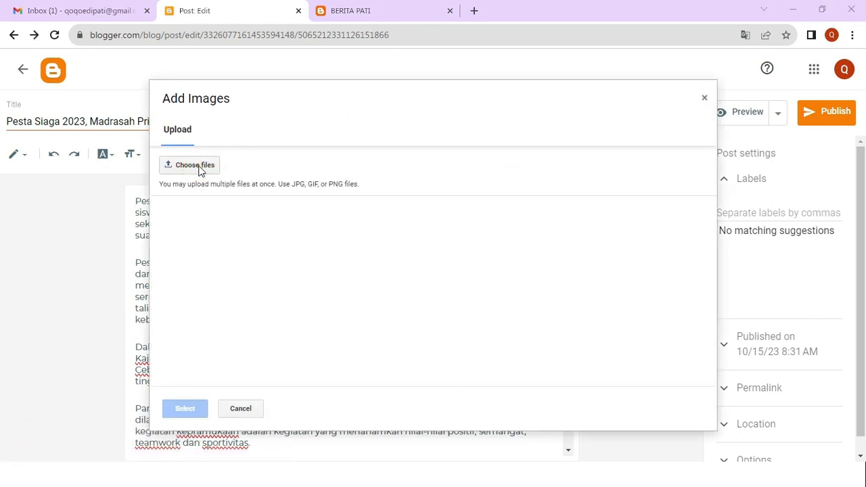
double_click(176, 205)
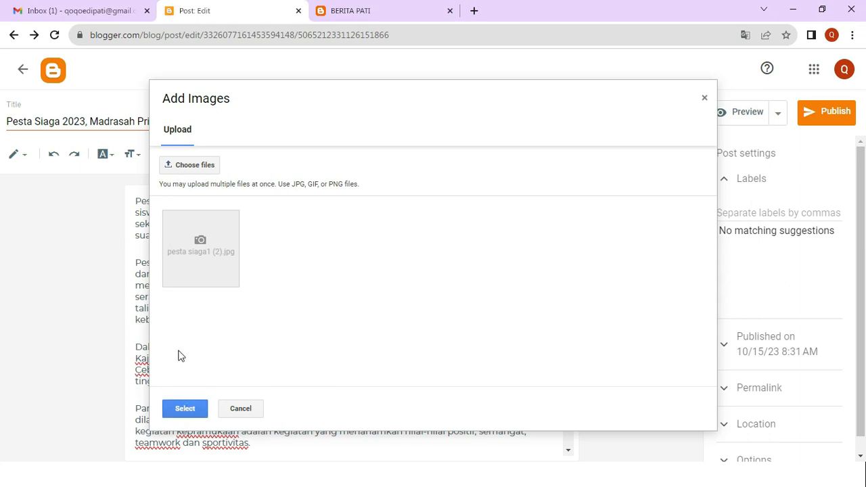
left_click(186, 409)
left_click(326, 366)
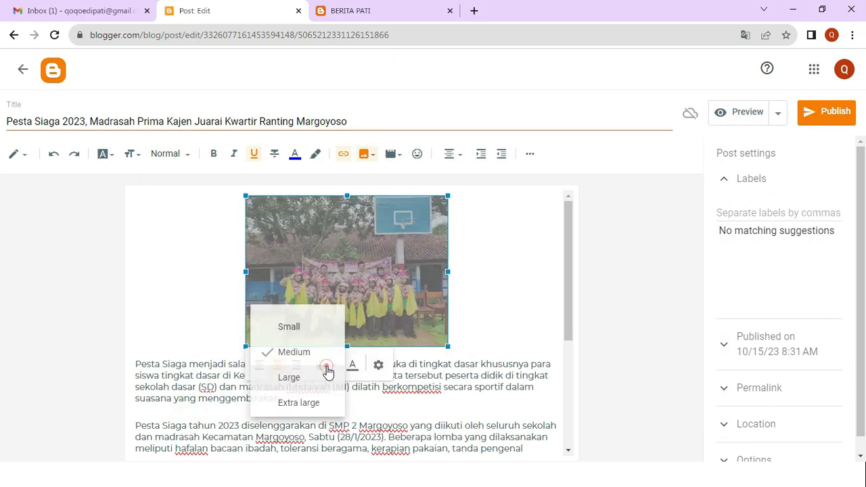
left_click(326, 403)
Step: Add the label "Pendidikan" to the post
left_click(787, 212)
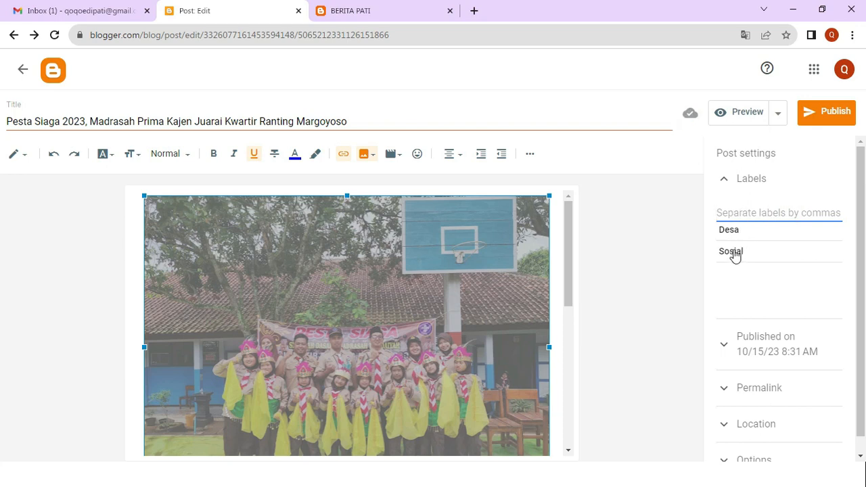
left_click(744, 213)
type("Pendidikan")
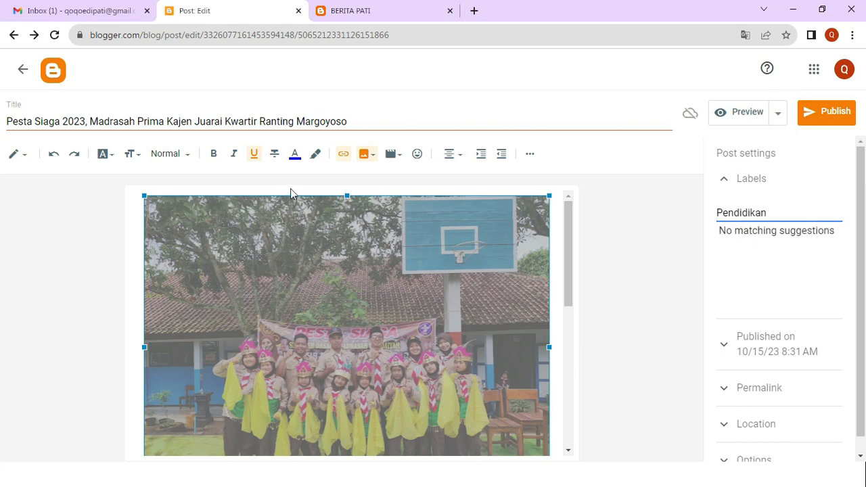
Step: Look over the post's title, the image and its size setting, and the body text down to the source line
scroll(305, 303, "down", 3)
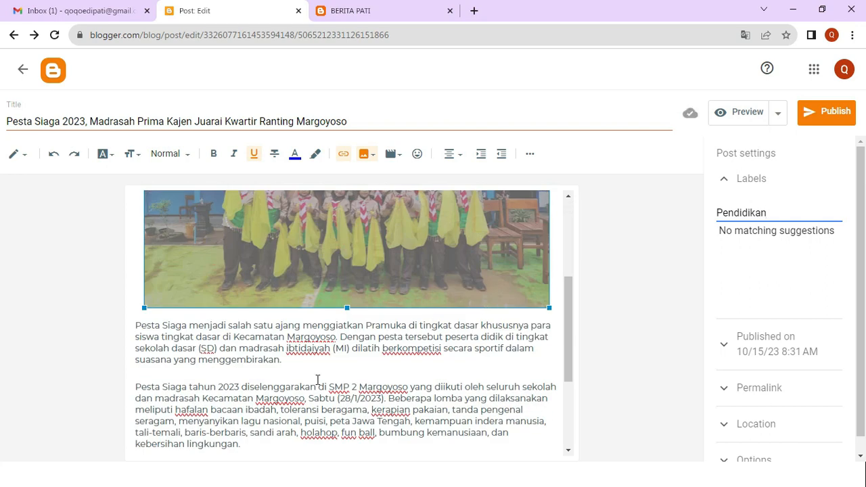
left_click(354, 377)
left_click(129, 120)
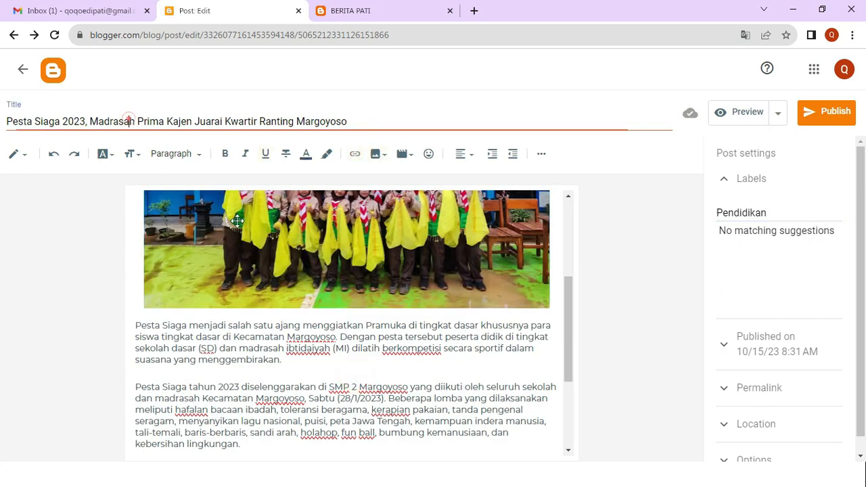
left_click(255, 233)
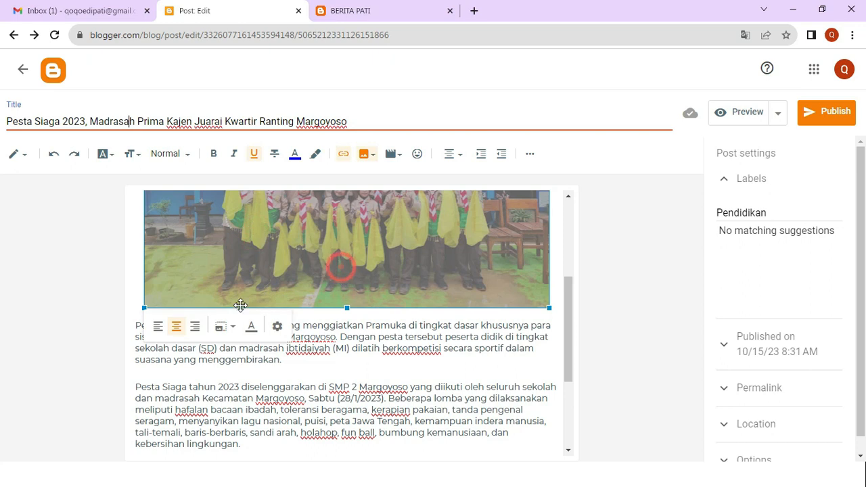
left_click(223, 327)
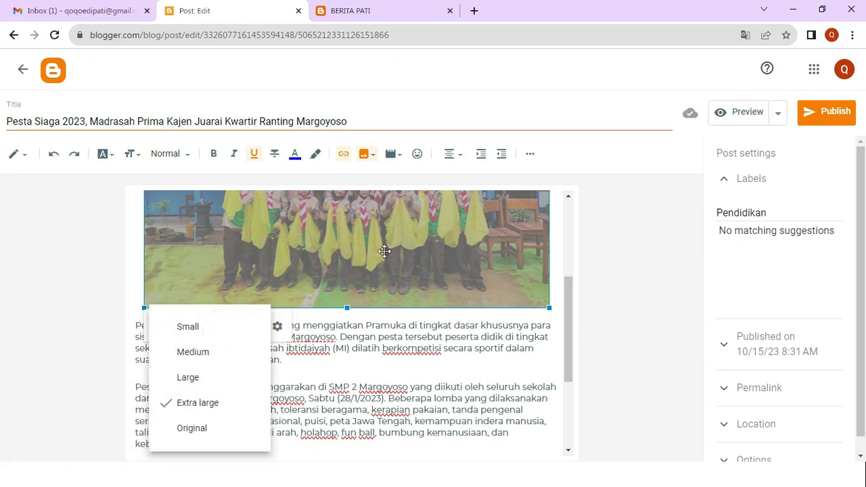
left_click(387, 337)
left_click(360, 245)
scroll(379, 352, "down", 3)
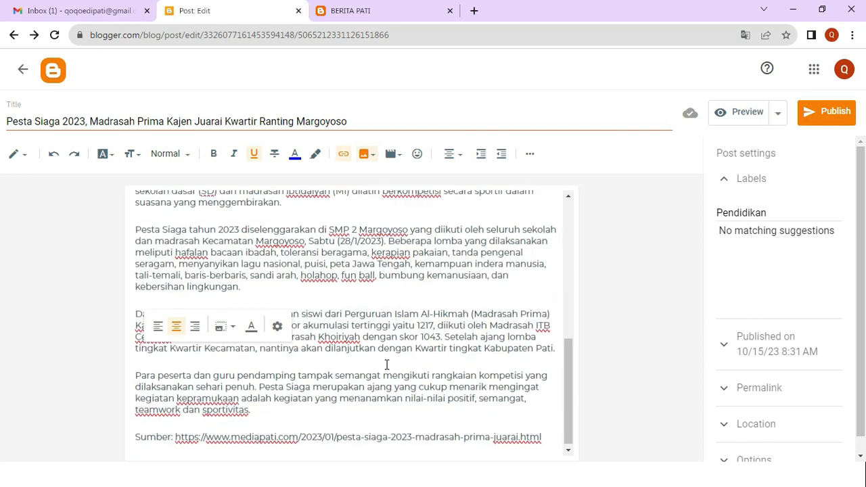
scroll(432, 347, "up", 5)
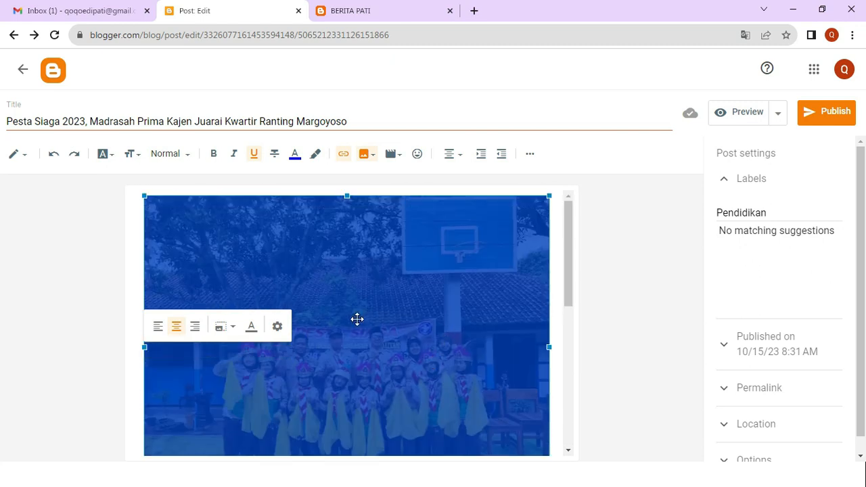
scroll(490, 318, "down", 3)
left_click(390, 351)
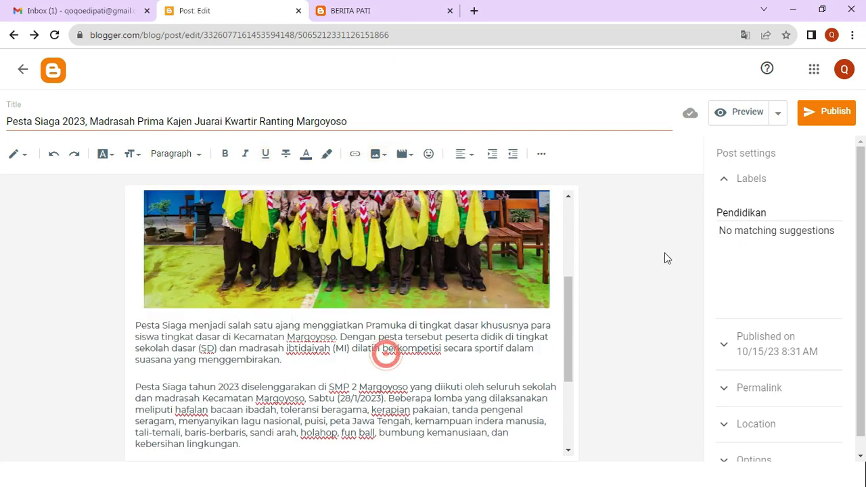
scroll(397, 387, "down", 2)
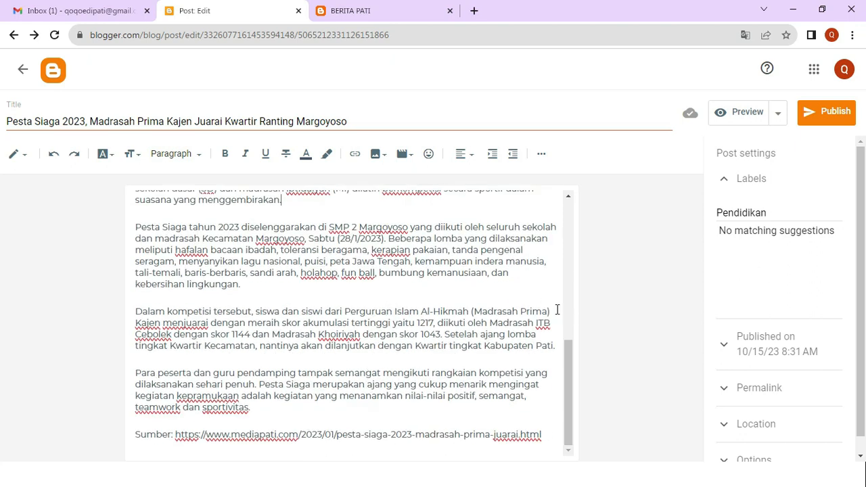
Step: Publish the Pesta Siaga 2023 post to the blog and confirm the publication
triple_click(427, 434)
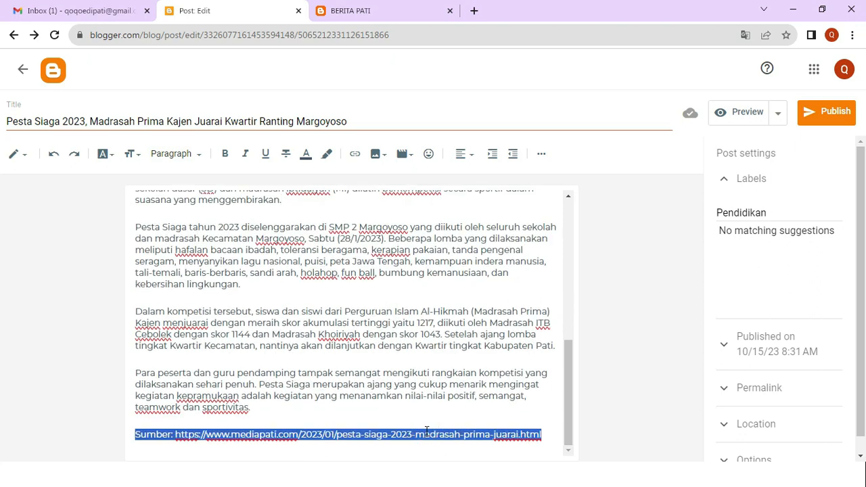
left_click(770, 215)
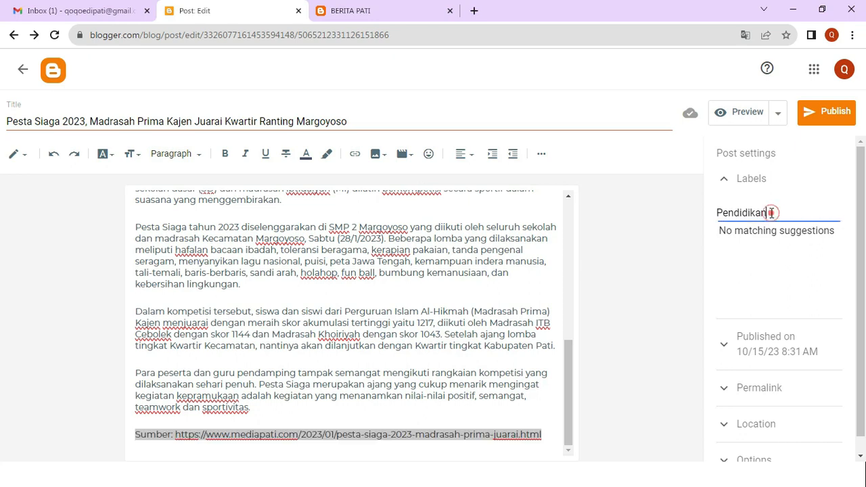
left_click(821, 119)
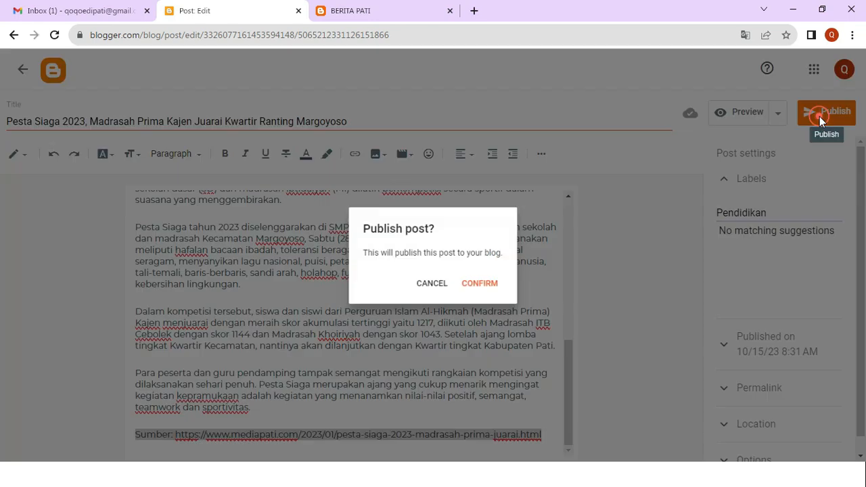
left_click(481, 284)
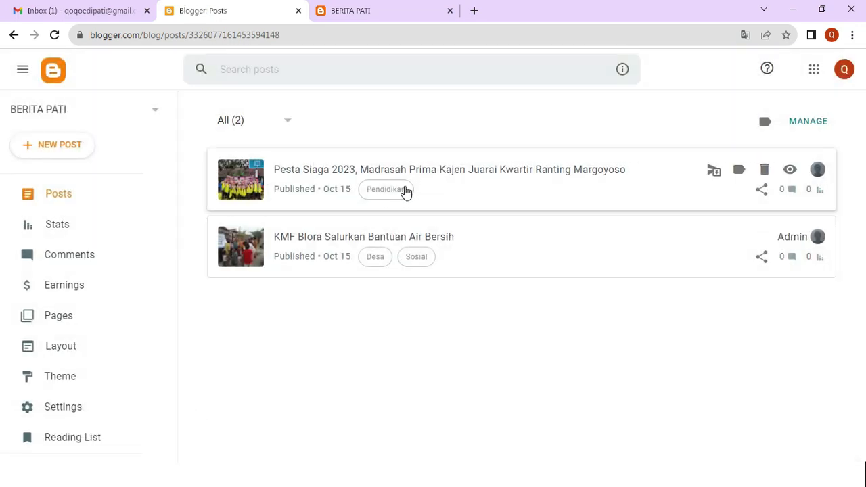
Step: Reload the live BERITA PATI blog and look over the newly published Pesta Siaga 2023 post
left_click(377, 16)
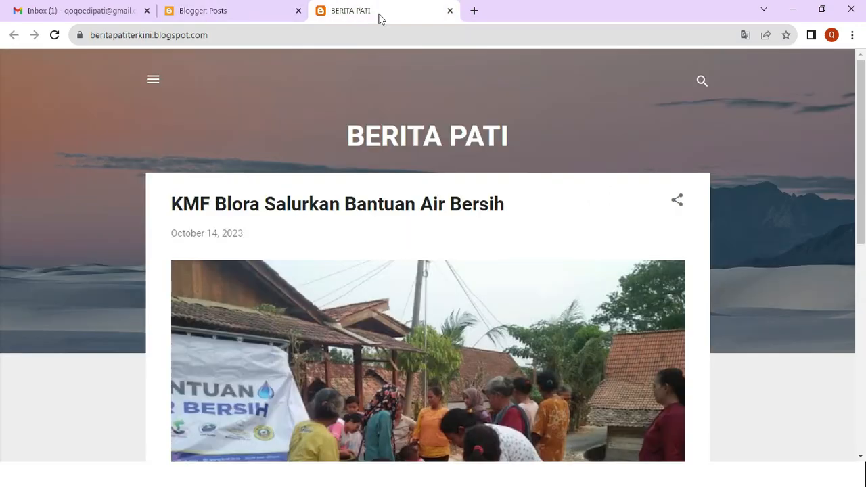
left_click(54, 35)
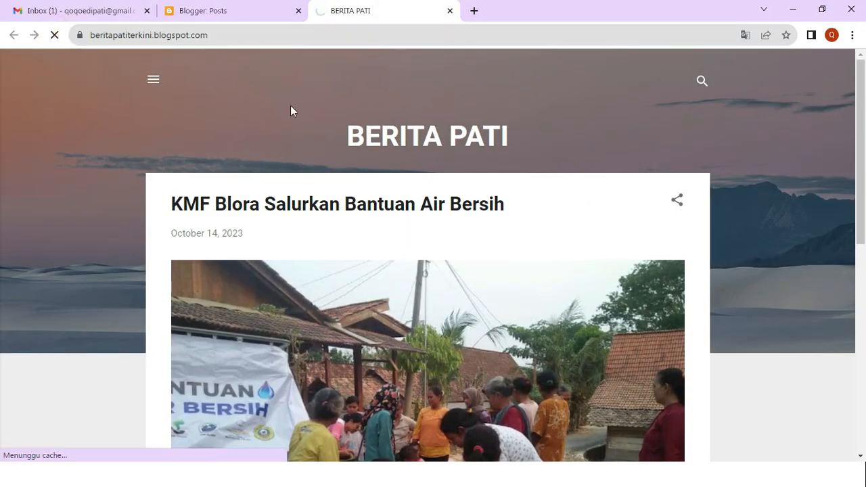
scroll(474, 277, "down", 5)
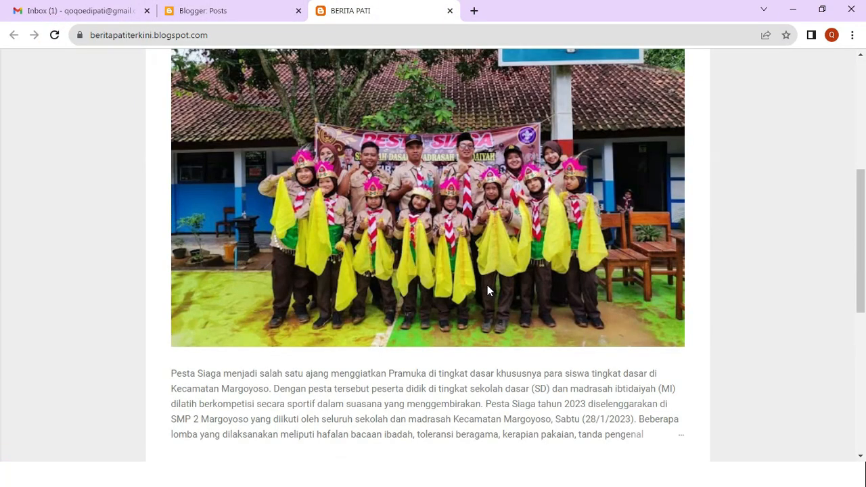
scroll(487, 285, "down", 6)
scroll(488, 285, "up", 15)
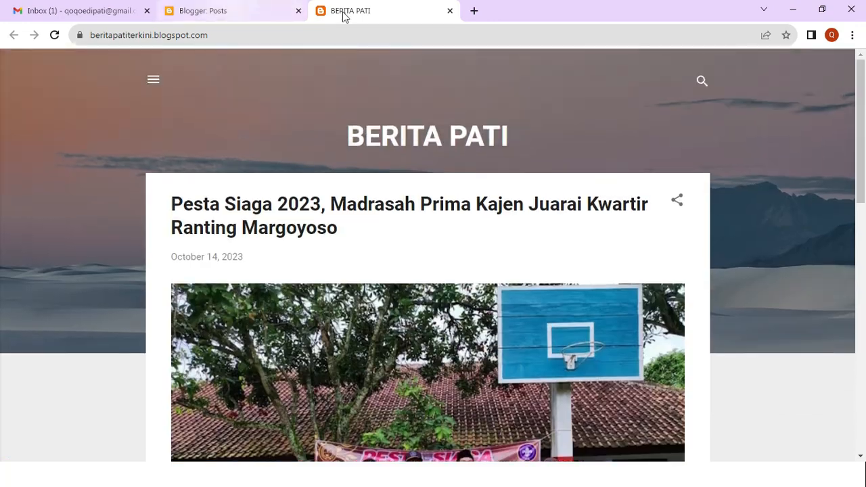
scroll(398, 289, "down", 4)
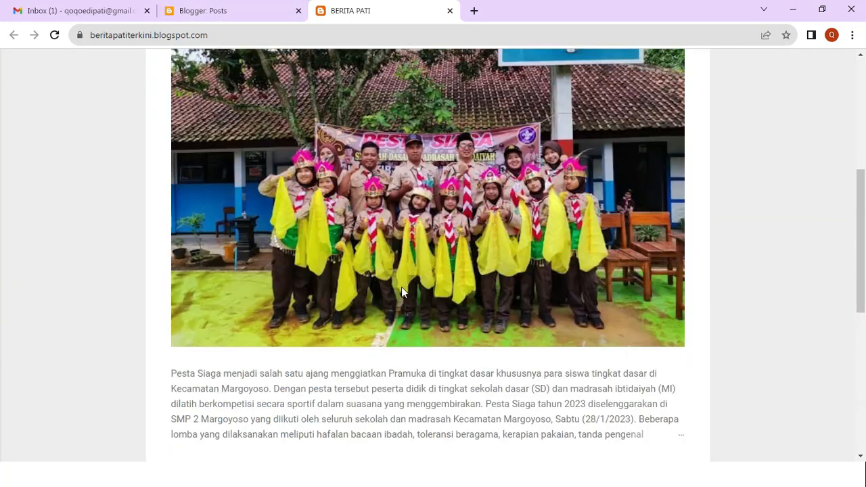
scroll(402, 287, "up", 4)
Step: Compare the post list in the Blogger dashboard with the live blog's front page
left_click(223, 10)
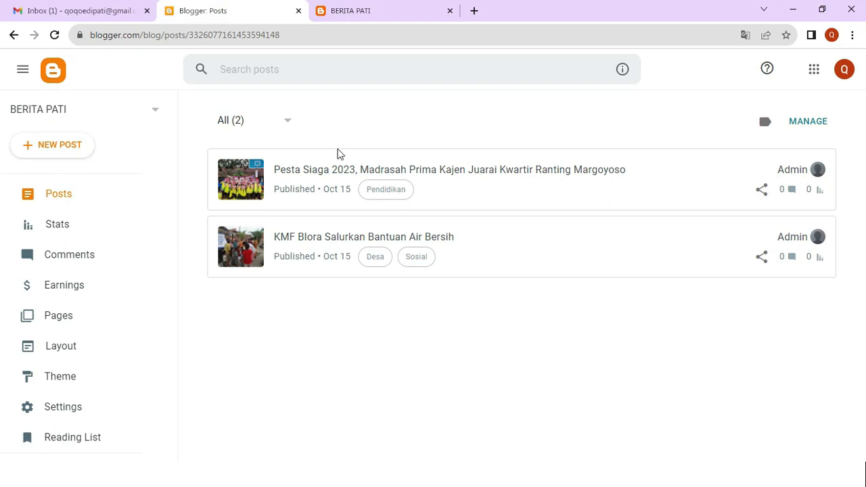
left_click(396, 9)
left_click(247, 12)
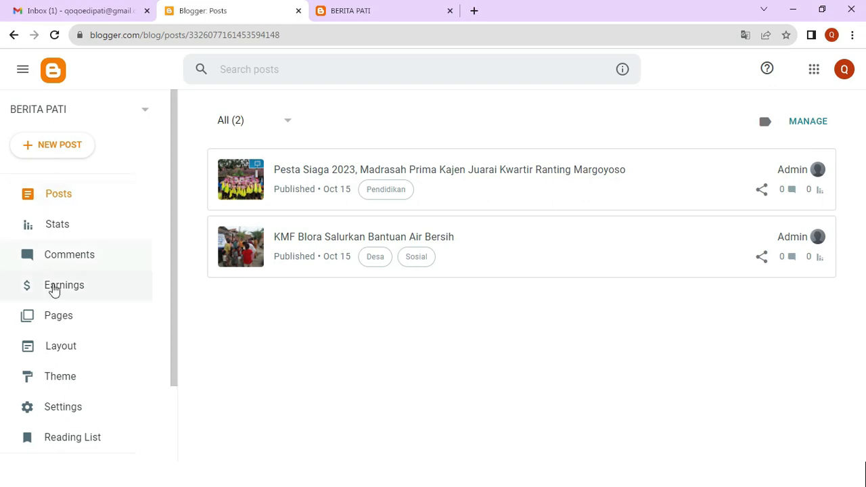
left_click(359, 10)
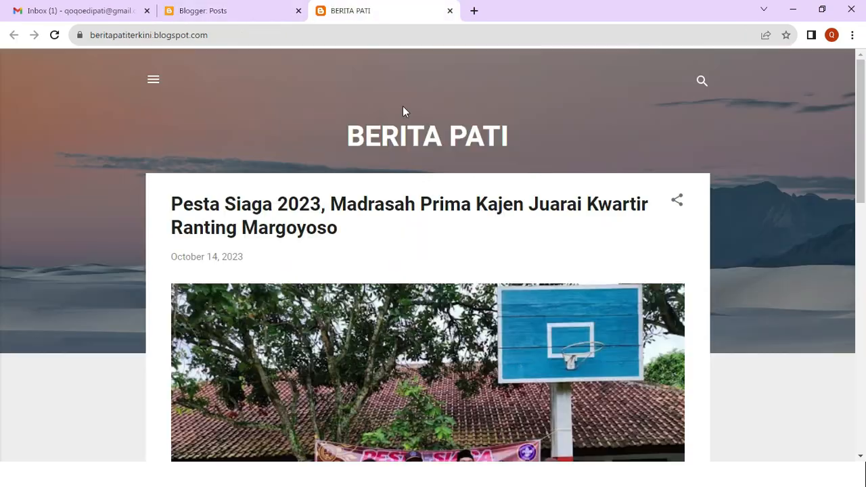
scroll(435, 223, "down", 10)
scroll(434, 223, "up", 9)
right_click(435, 223)
Step: Open the blog's Theme page, reload it, and browse the gallery of available themes from Contempo to Notable
left_click(243, 8)
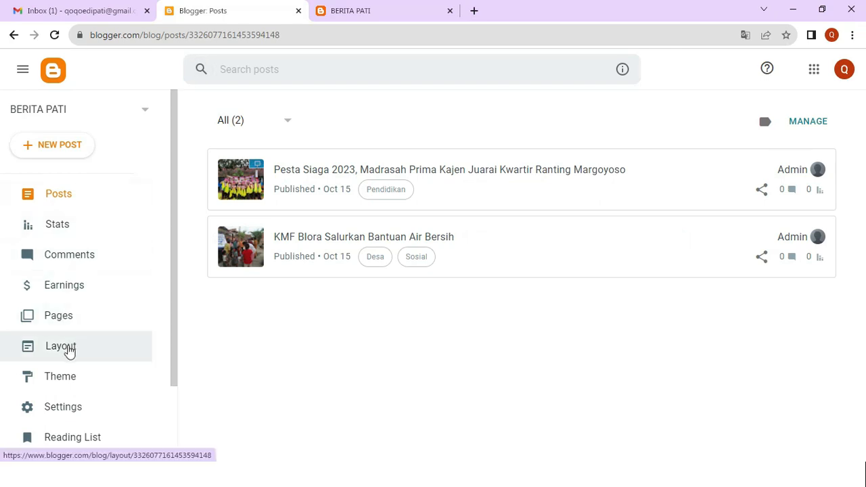
left_click(66, 375)
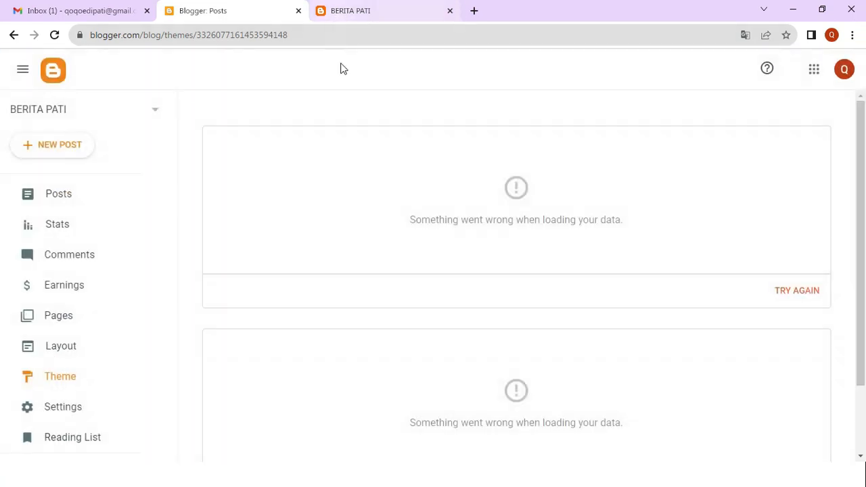
left_click(64, 374)
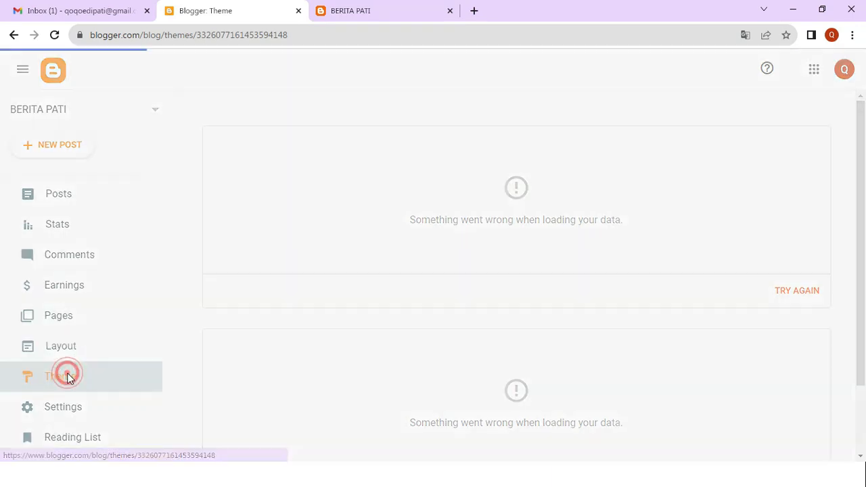
scroll(363, 248, "down", 15)
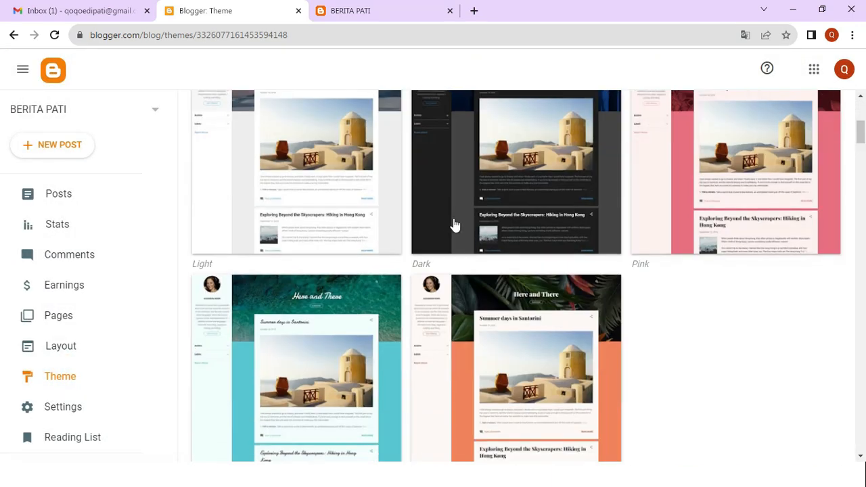
scroll(492, 228, "down", 5)
scroll(670, 255, "up", 4)
scroll(672, 254, "down", 9)
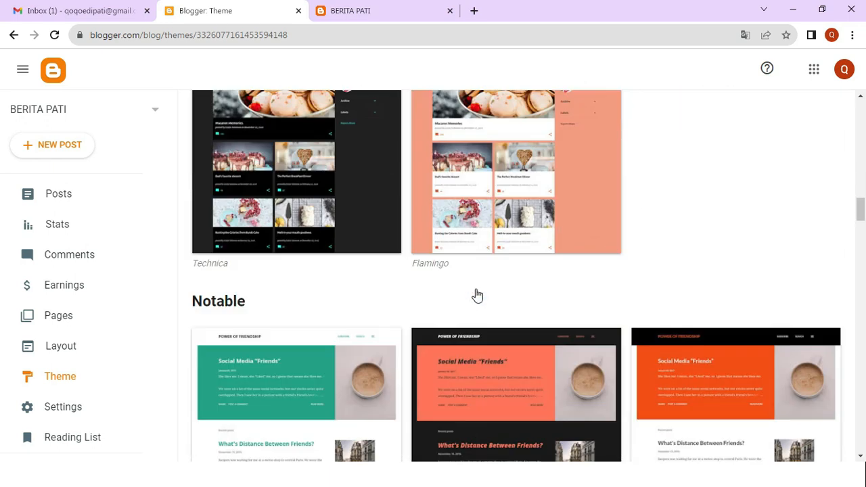
scroll(490, 290, "down", 5)
scroll(467, 312, "up", 14)
Step: Go from the mediapati.com article to the site's home page and examine its layout, with a brief look at kursirodagratis.org
scroll(452, 329, "up", 11)
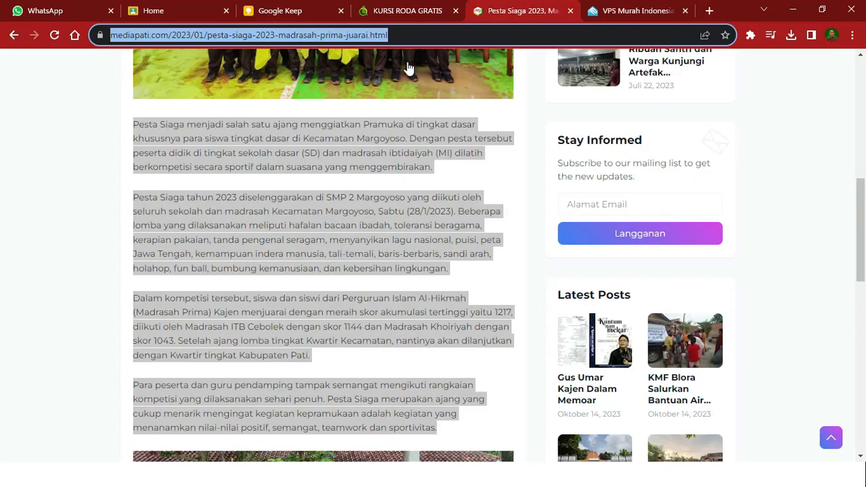
scroll(290, 71, "up", 10)
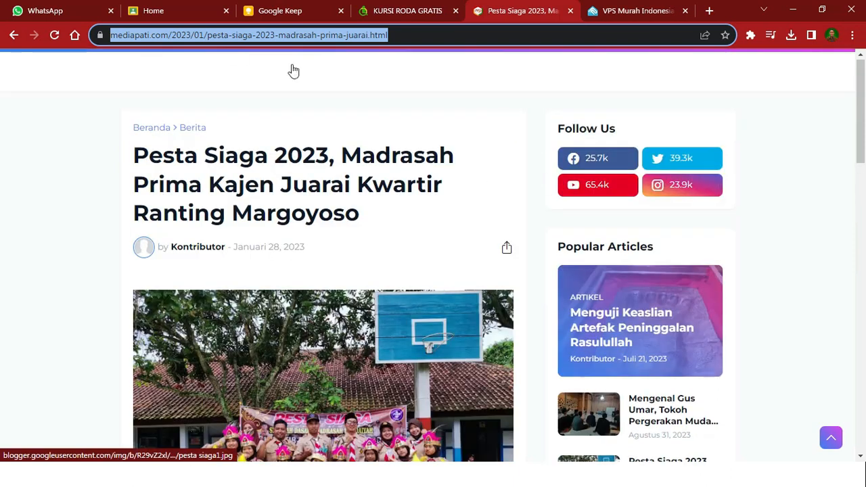
left_click(188, 79)
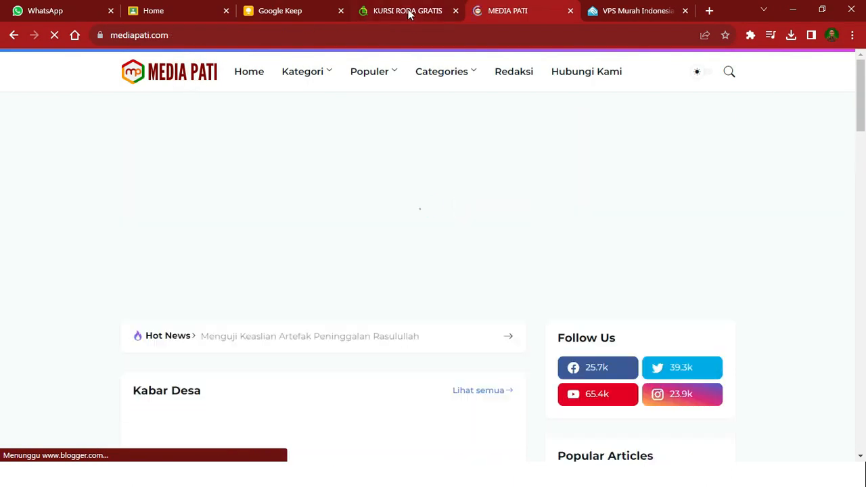
left_click(408, 11)
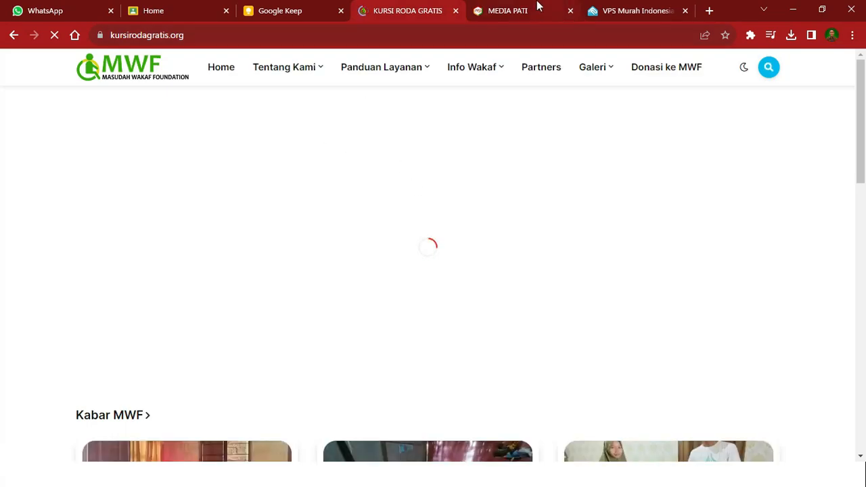
left_click(538, 8)
scroll(602, 274, "down", 3)
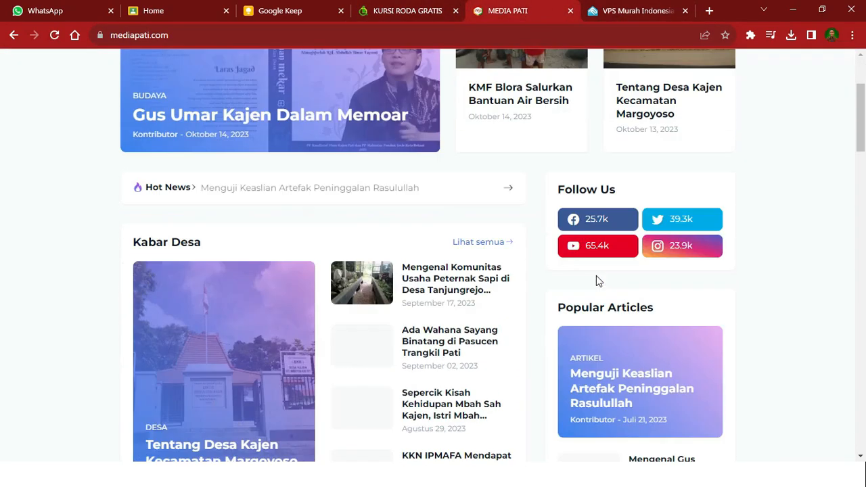
scroll(596, 275, "down", 8)
scroll(582, 282, "up", 10)
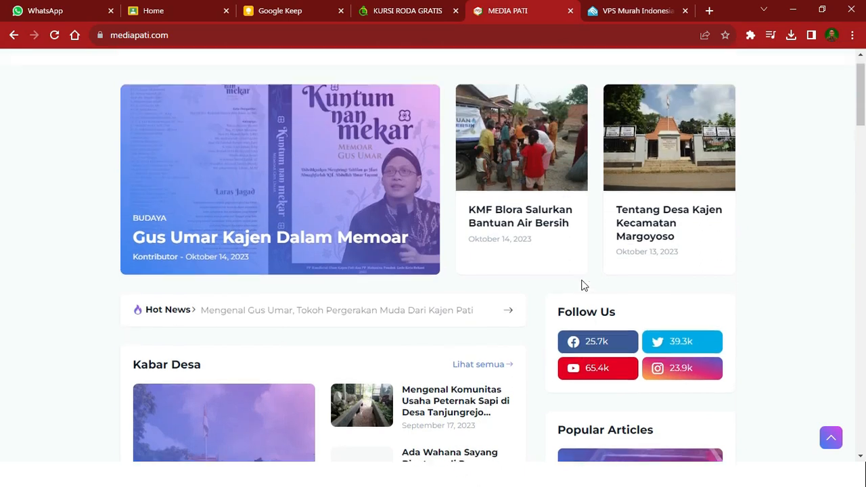
Step: Load the kpi.ipmafa.ac.id website in place of the rumahweb.com VPS page
left_click(642, 15)
left_click(620, 30)
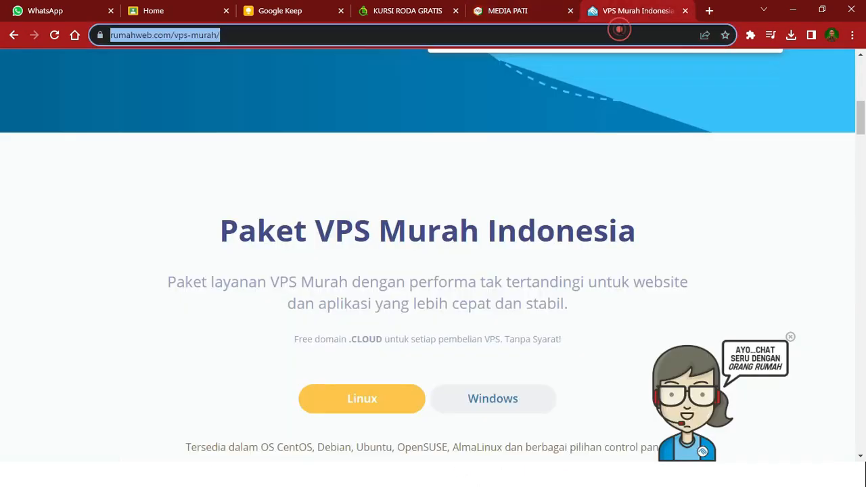
type("kpi")
key("Return")
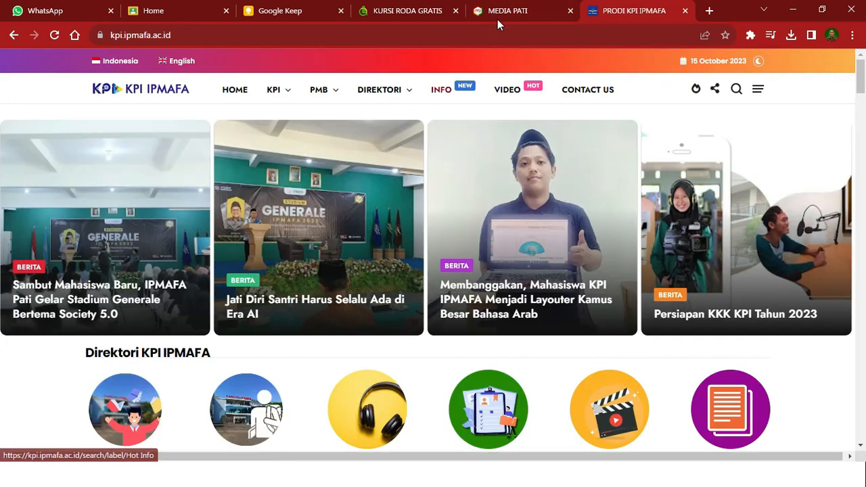
Step: Compare the mediapati.com home page with kursirodagratis.org, examining the site navigation and the news sections
left_click(528, 15)
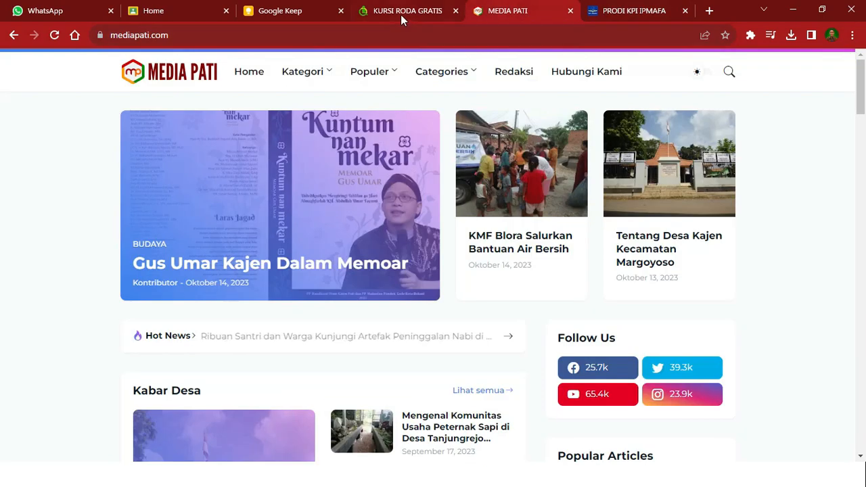
left_click(401, 14)
left_click(476, 14)
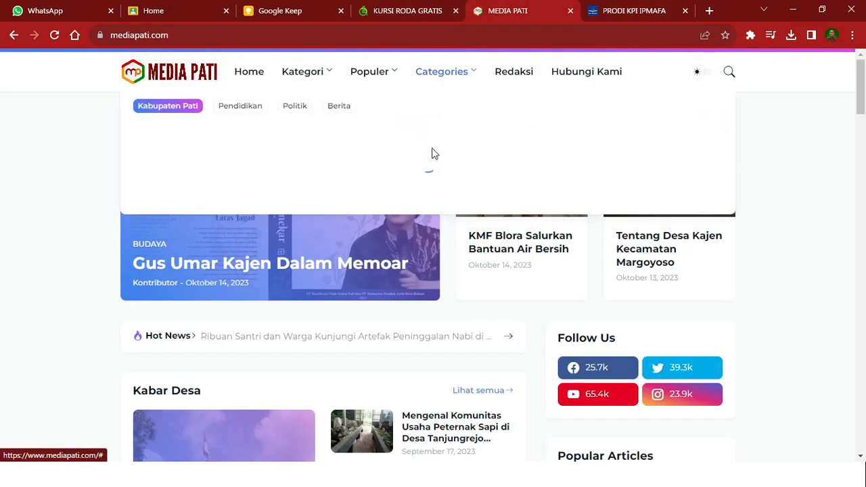
scroll(482, 357, "down", 7)
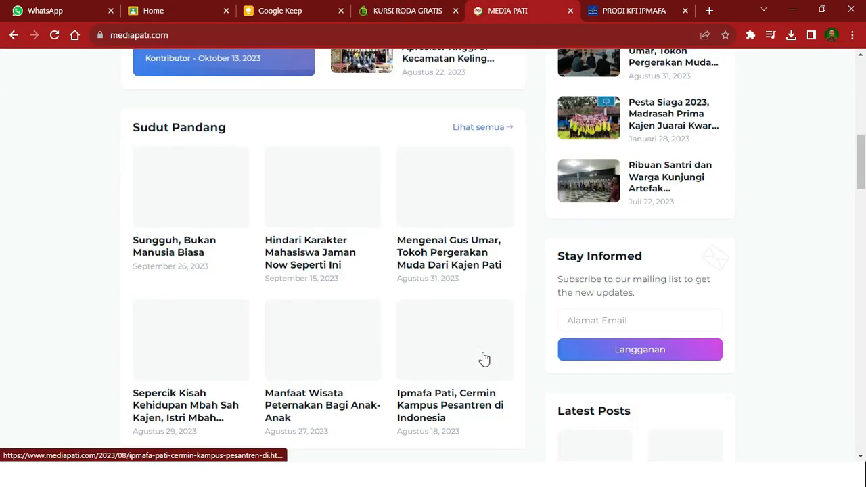
scroll(484, 358, "up", 7)
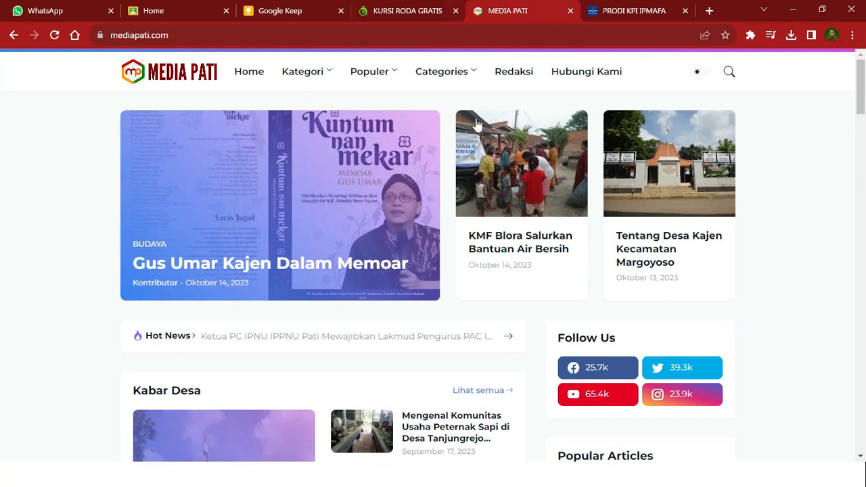
left_click(425, 6)
left_click(508, 9)
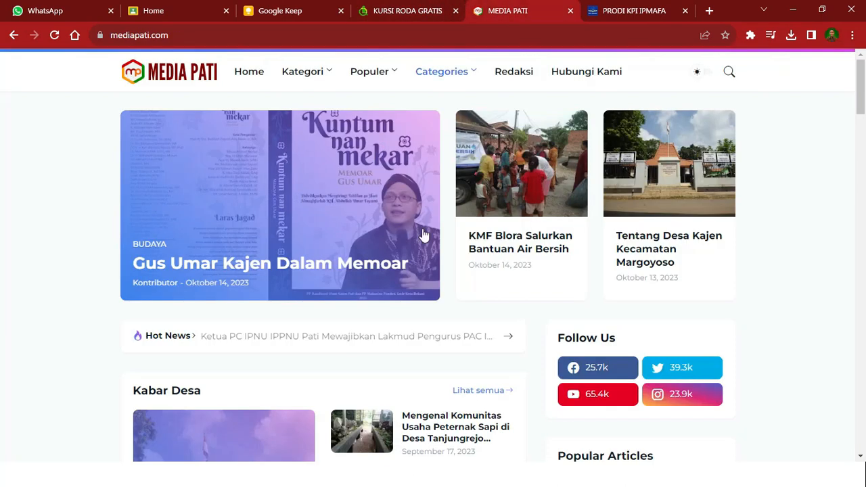
scroll(519, 365, "down", 4)
scroll(518, 365, "up", 5)
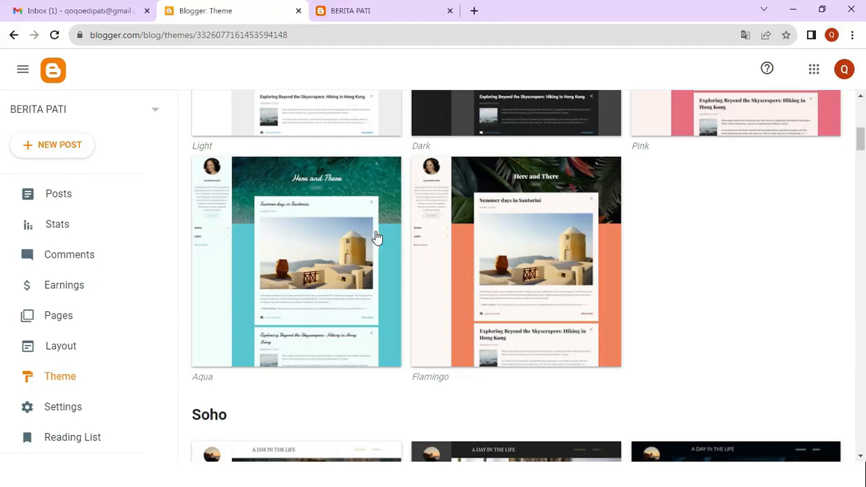
Step: Return to the live BERITA PATI blog and copy its web address, beritapatiterkini.blogspot.com
scroll(456, 287, "up", 10)
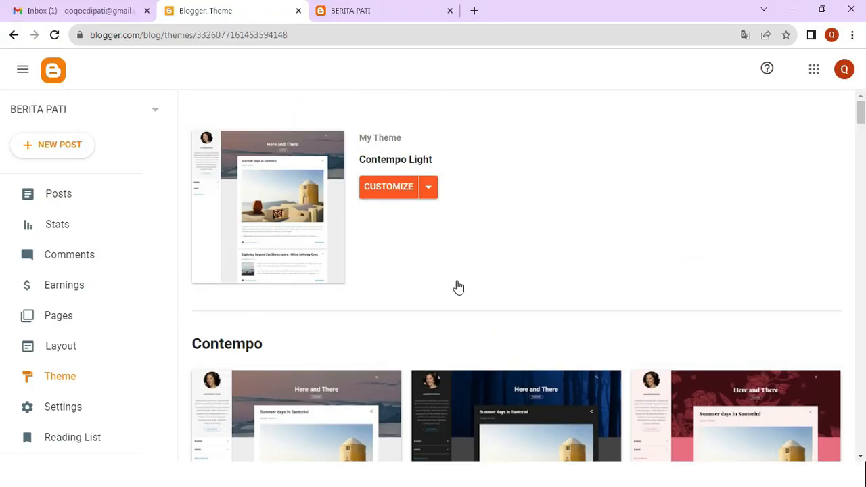
left_click(356, 7)
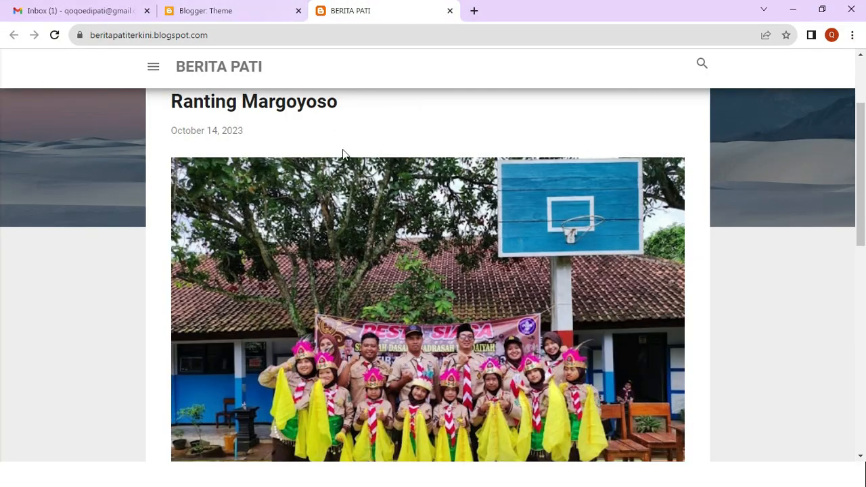
scroll(345, 155, "up", 2)
left_click(200, 38)
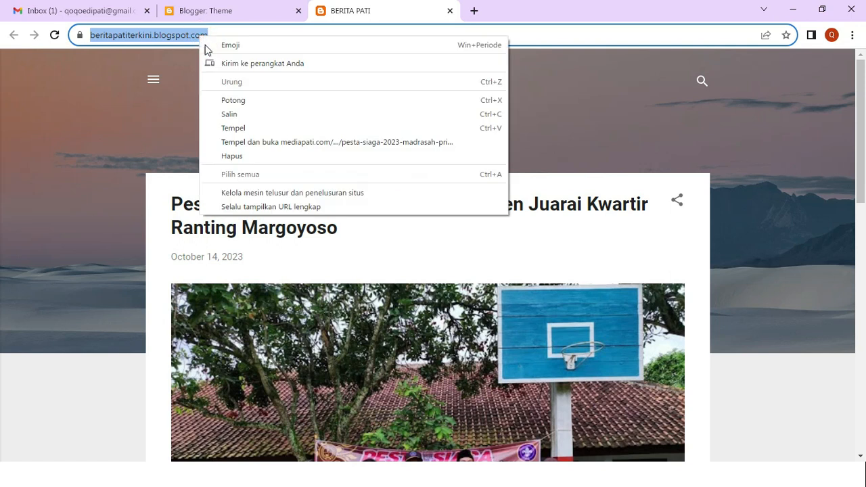
left_click(235, 115)
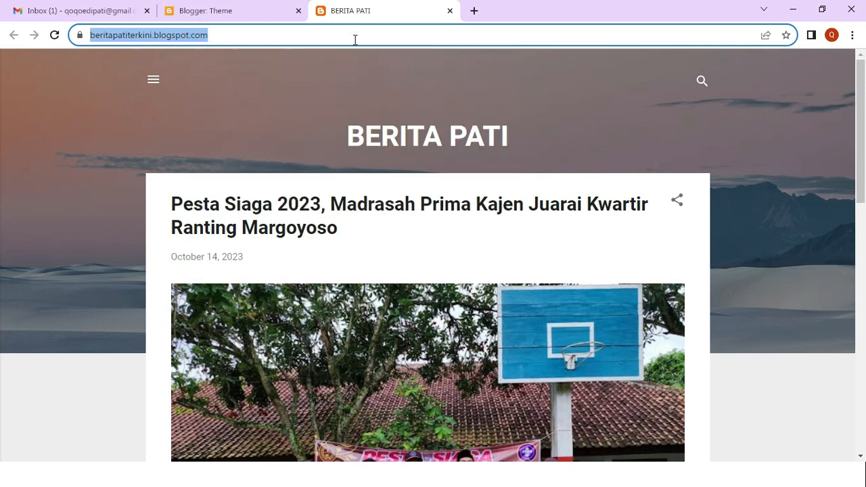
Step: Review the live BERITA PATI blog, checking its Theme page in Blogger before returning to the top of the blog
scroll(375, 230, "down", 5)
left_click(226, 8)
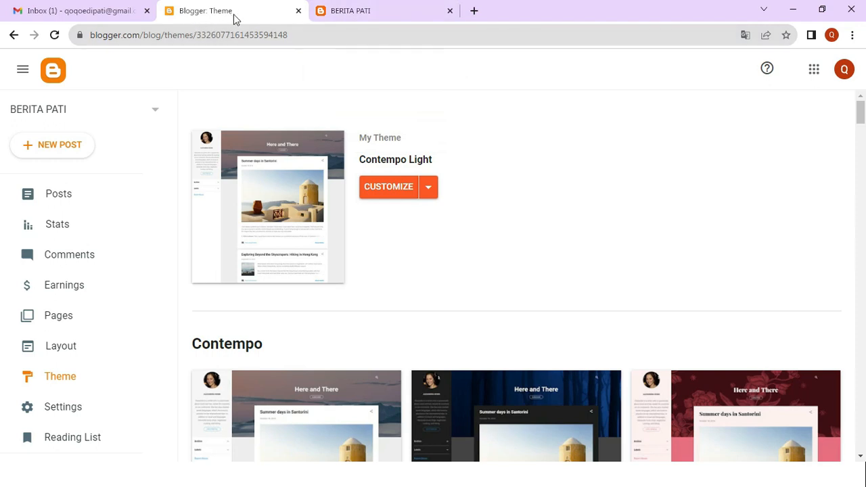
left_click(371, 14)
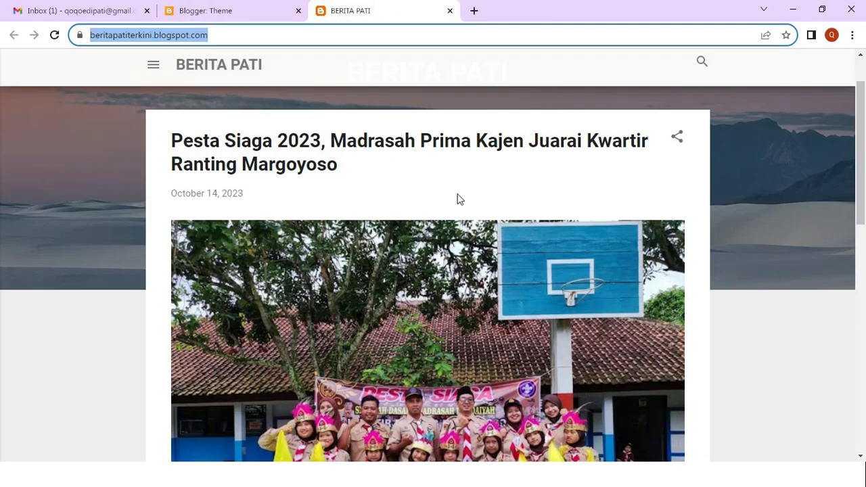
scroll(457, 198, "up", 2)
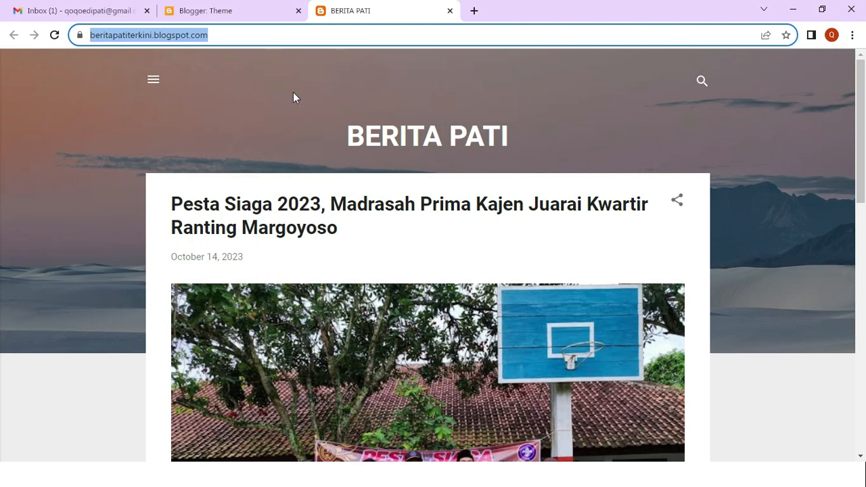
Step: Compare the home pages of mediapati.com and kpi.ipmafa.ac.id, ending on mediapati.com
left_click(223, 11)
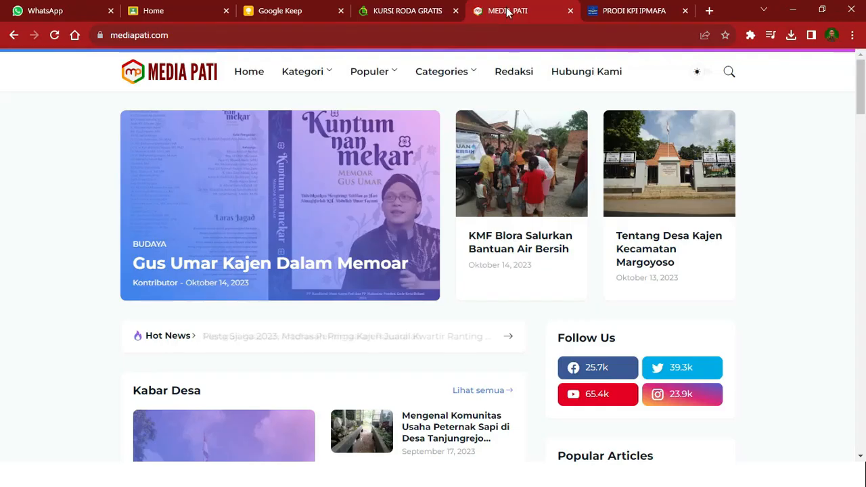
left_click(631, 10)
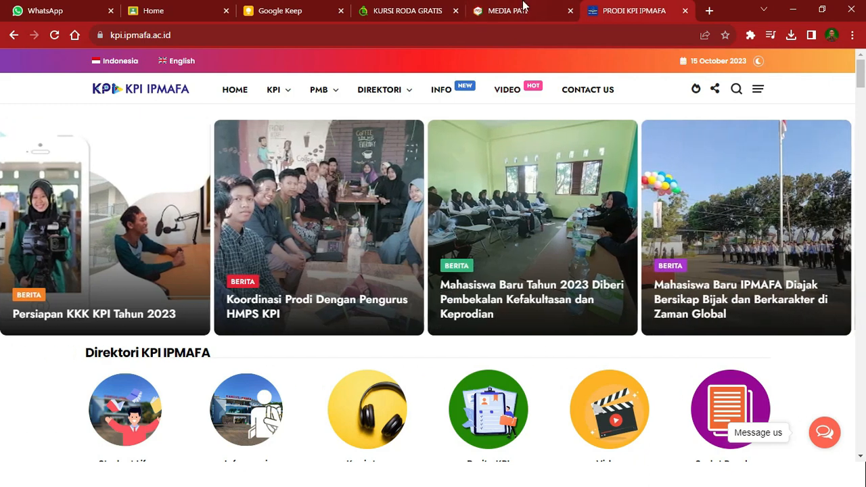
left_click(522, 9)
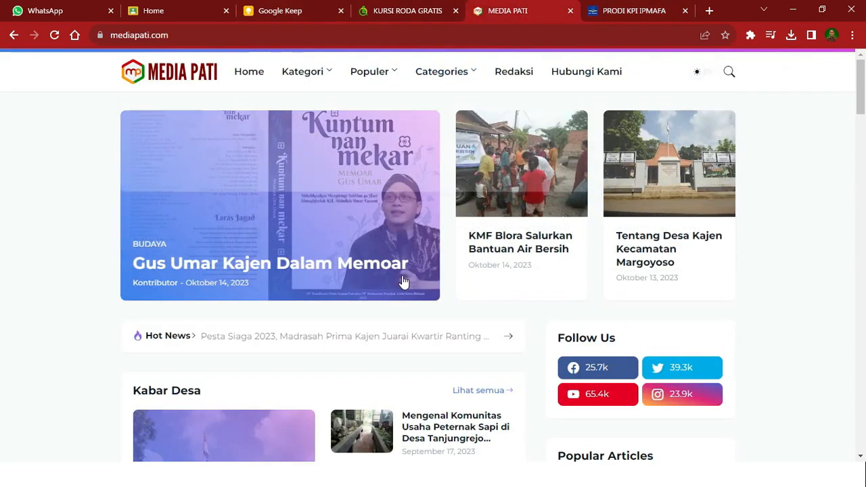
mouse_move(442, 71)
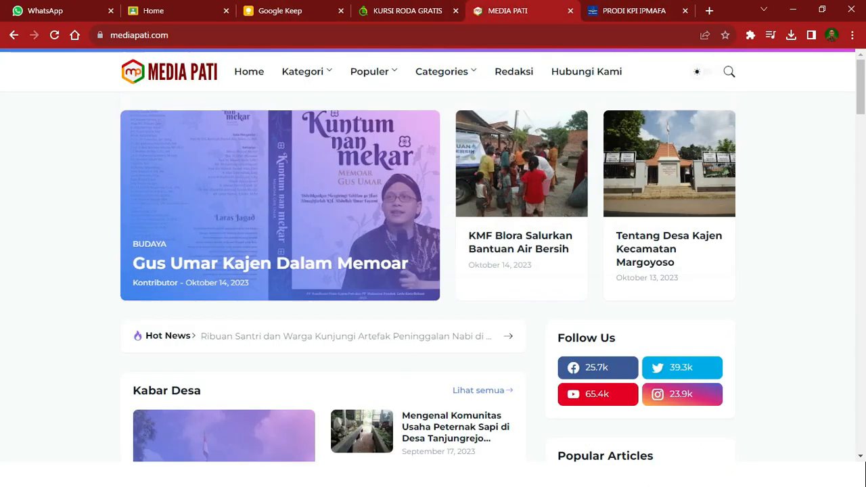
Step: Switch to the presentation slide show and go through the website-building and website-safety slides to the practice assignment slide
key("alt+Tab")
key("alt+Tab")
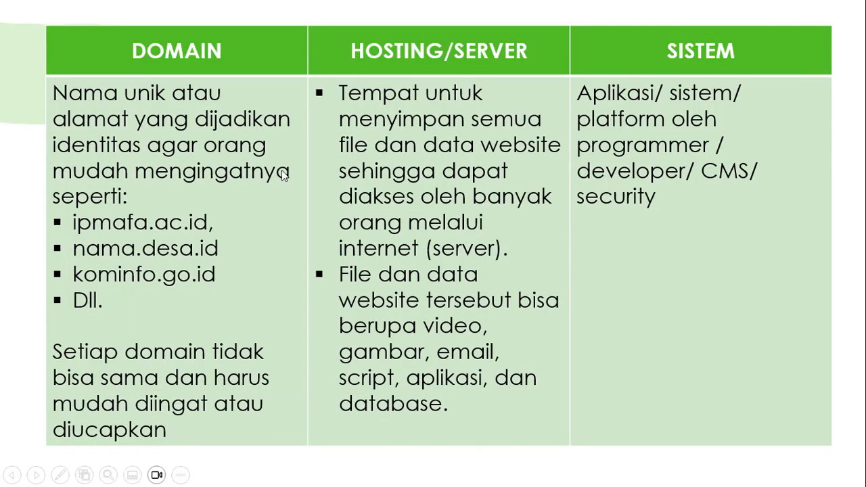
key("Right")
key("Right")
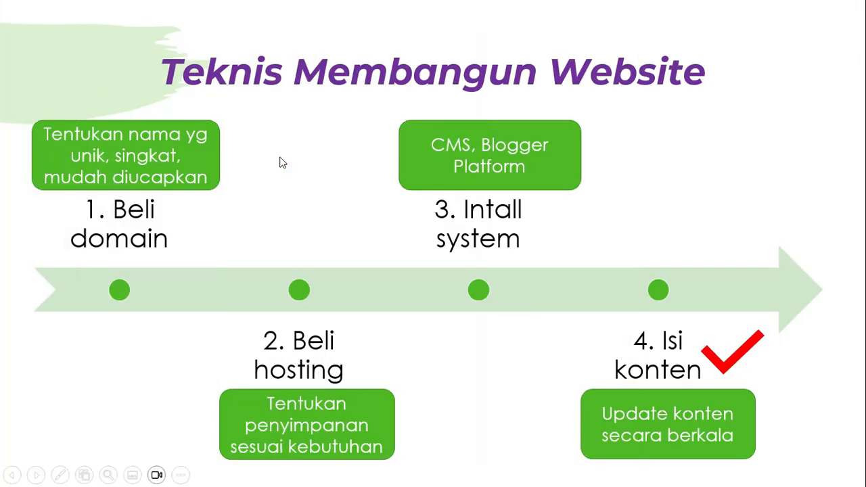
key("Right")
key("Right")
key("Right")
key("Right")
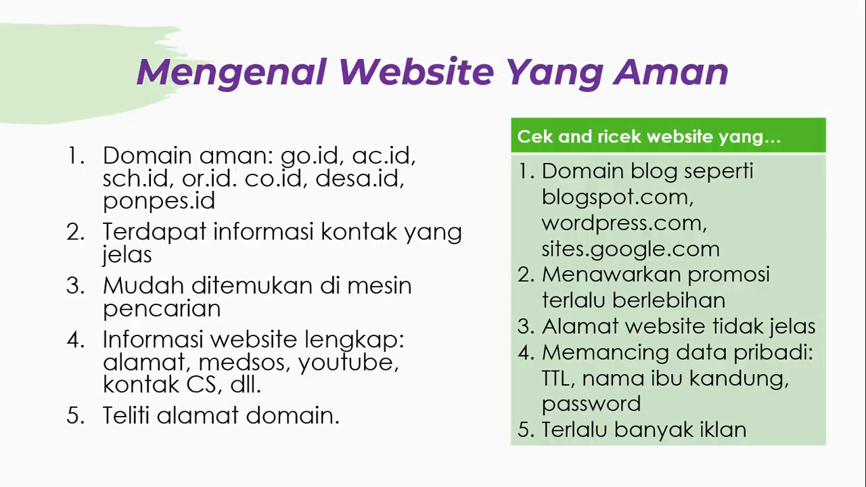
key("Right")
key("Left")
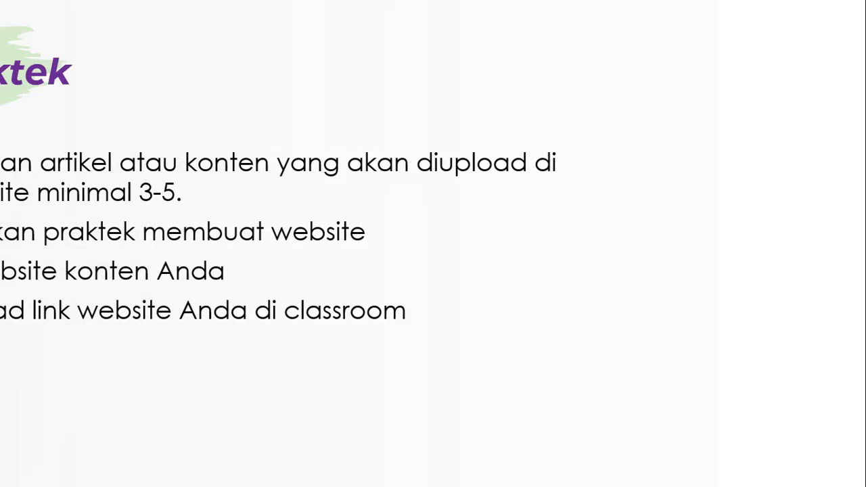